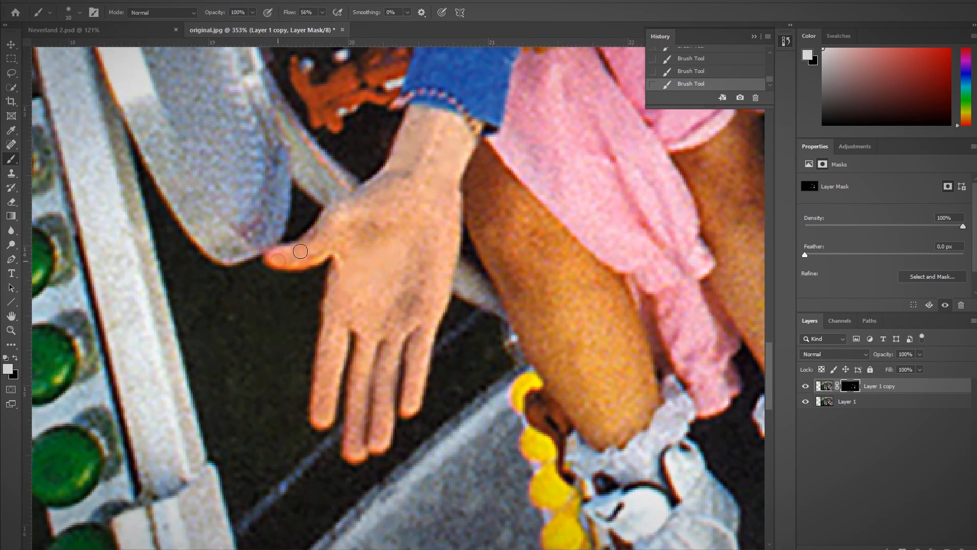
Paint the Layer 1 copy mask over the open hand and the face of the girl with the pink headband.
drag(417, 317, 358, 528)
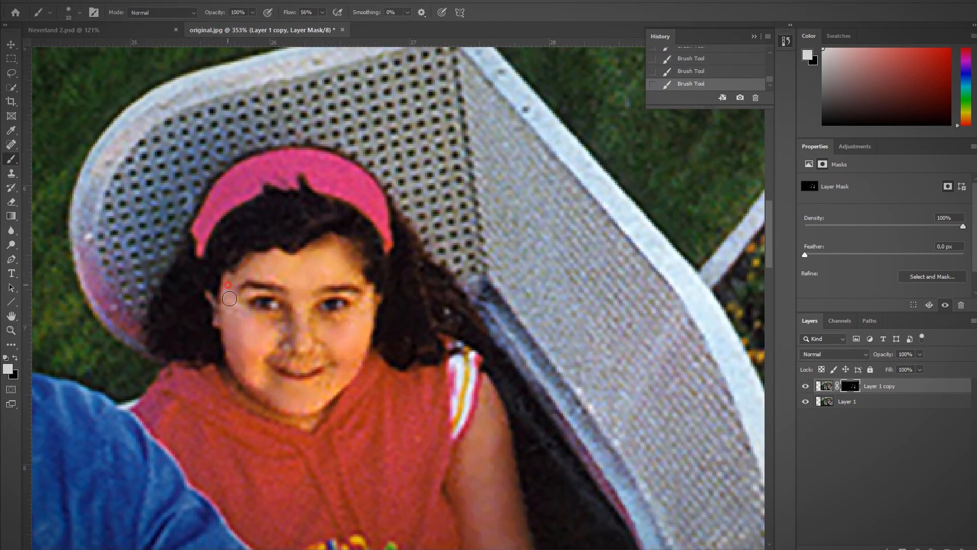
drag(230, 298, 263, 245)
drag(293, 315, 352, 433)
drag(458, 510, 310, 112)
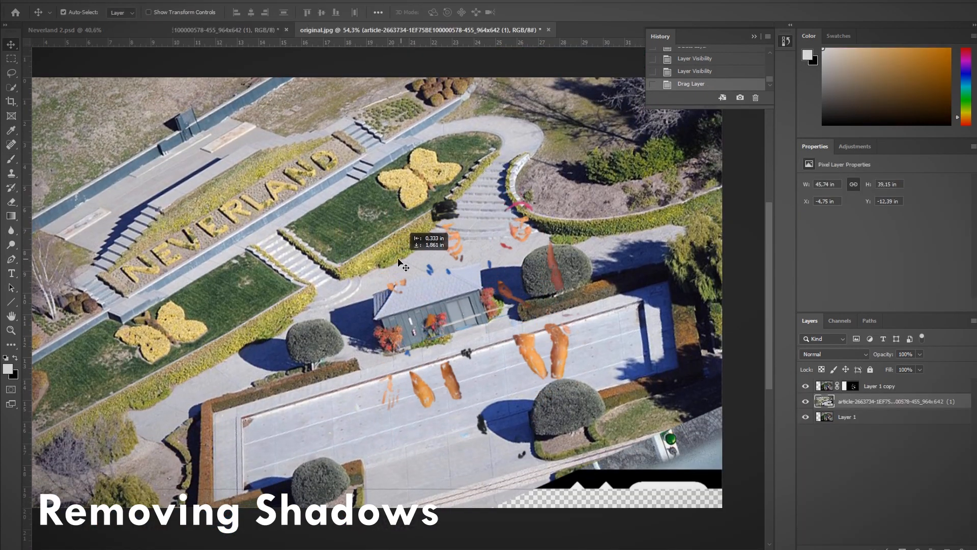
Position the aerial Neverland photo layer beneath Layer 1 copy so that it spans the canvas.
alt+click(375, 263)
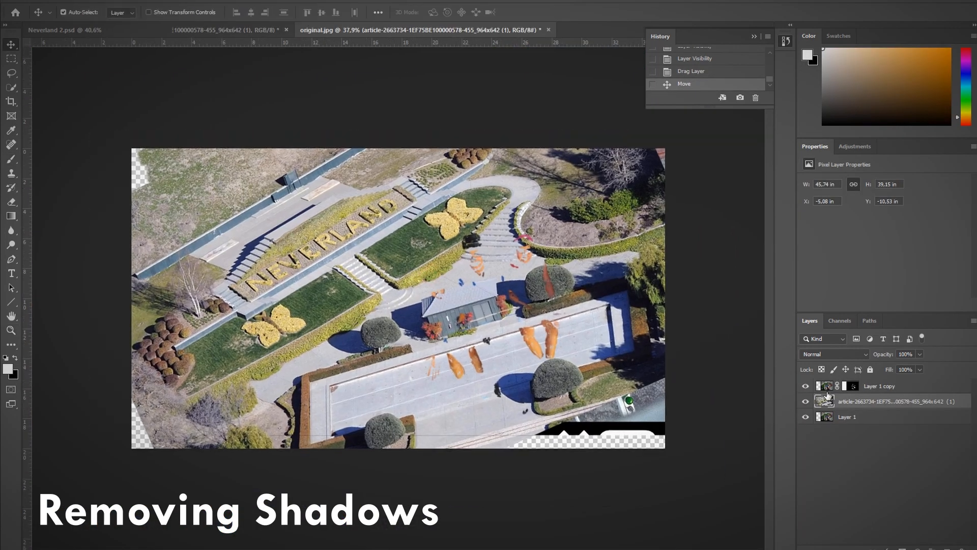
drag(858, 384, 857, 382)
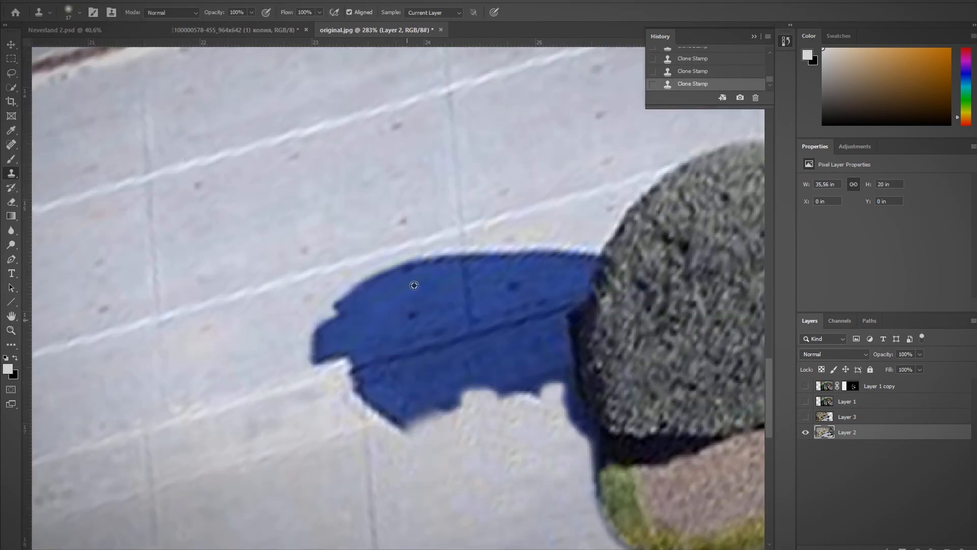
Cover the round bush's blue shadow on the paved court with clean pavement using the Clone Stamp on Layer 2.
mouse_move(412, 283)
mouse_down()
mouse_move(360, 357)
mouse_move(438, 339)
mouse_move(341, 297)
mouse_move(535, 299)
mouse_move(557, 362)
mouse_move(378, 404)
mouse_up()
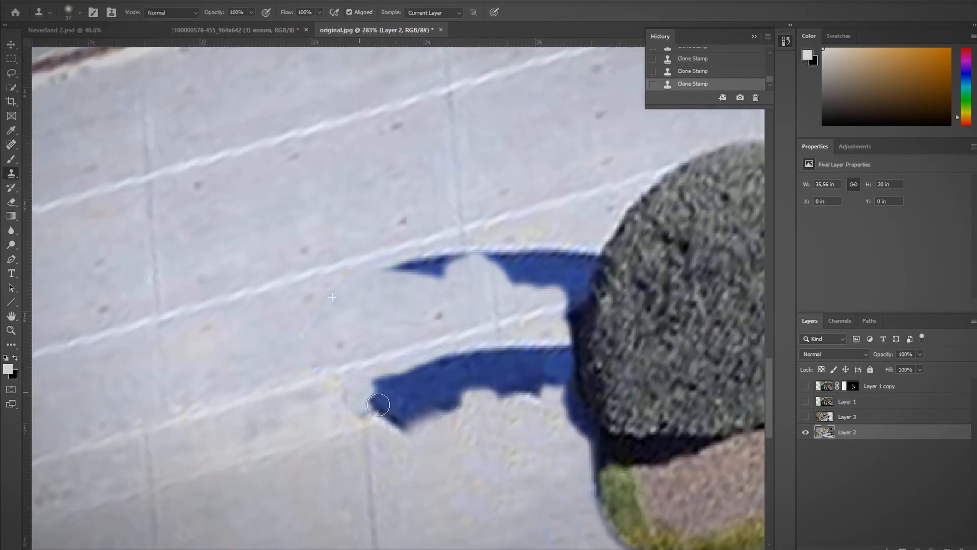
drag(467, 269, 487, 305)
drag(559, 343, 382, 412)
drag(515, 439, 534, 358)
Clone clean paving over the dark shadow between the hut and the neighbouring round bush.
scroll(534, 358, up, 4)
drag(471, 321, 403, 295)
scroll(403, 294, down, 3)
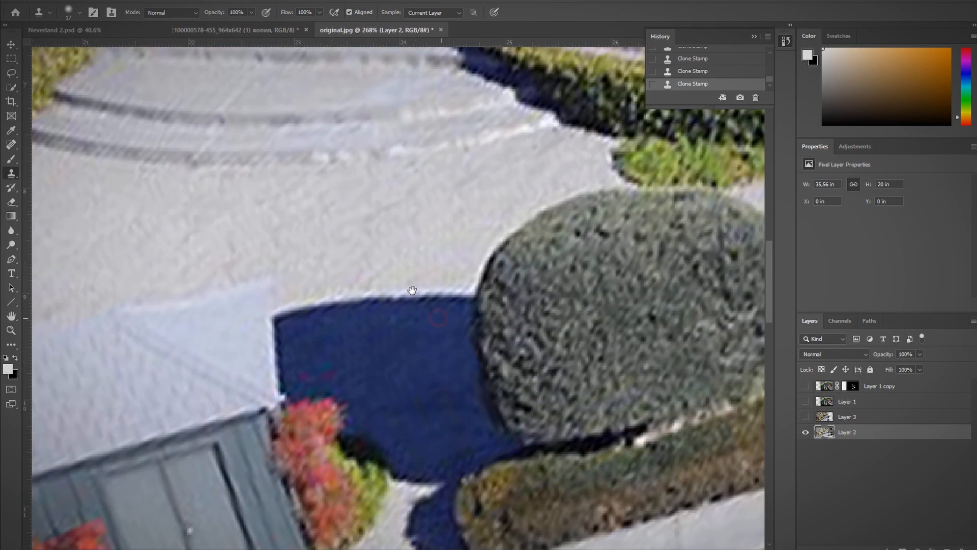
mouse_move(371, 331)
mouse_down()
mouse_move(363, 456)
mouse_move(483, 428)
mouse_move(499, 443)
mouse_up()
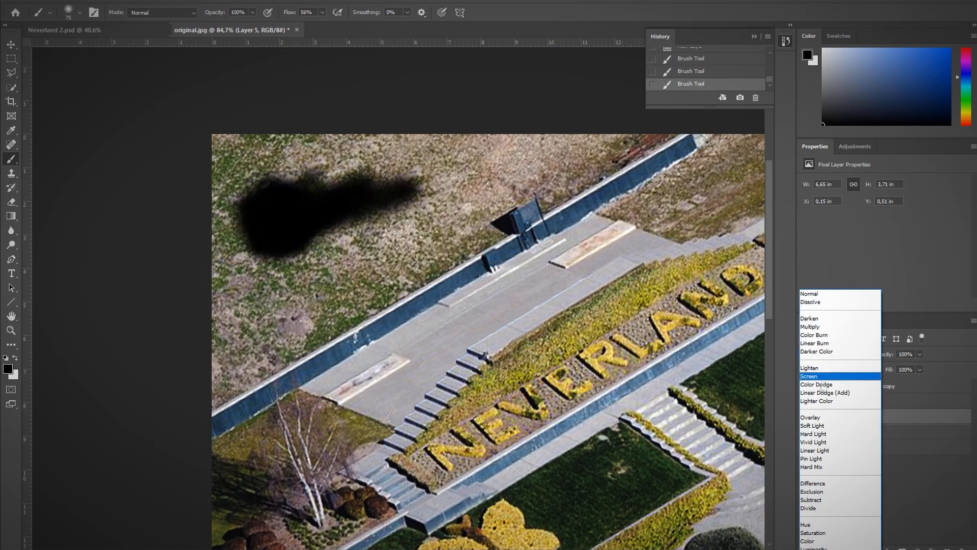
Blend the black brush shading with Color Burn at 61% opacity and 78% fill, and darken the aerial photo's garden.
click(830, 371)
click(920, 354)
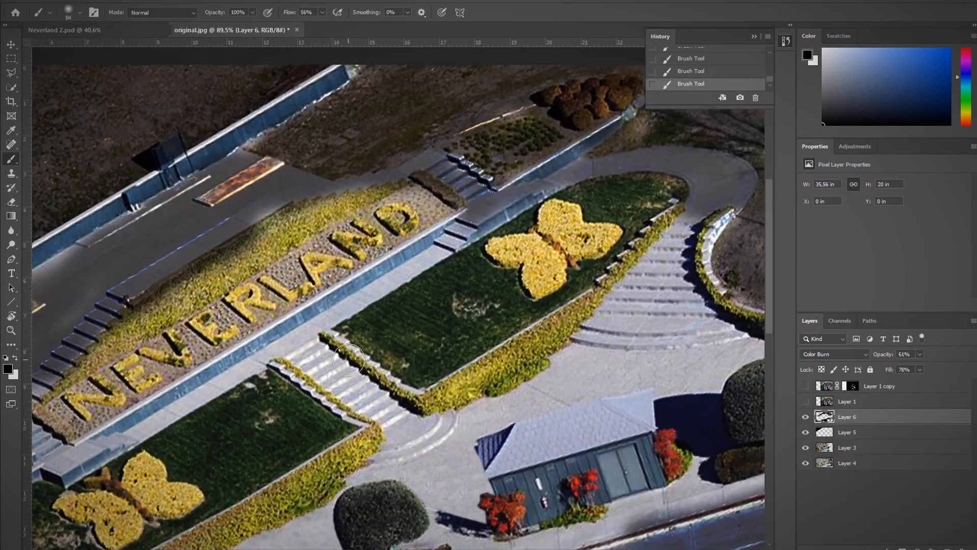
drag(378, 387, 543, 259)
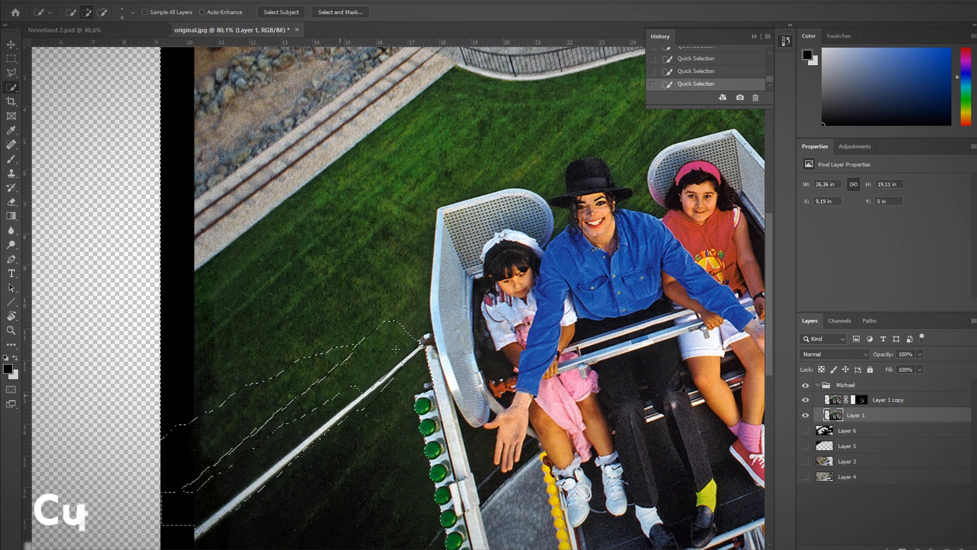
Subtract the surrounding grass from the quick selection around the thin white rod beside the girl in white.
scroll(265, 406, up, 2)
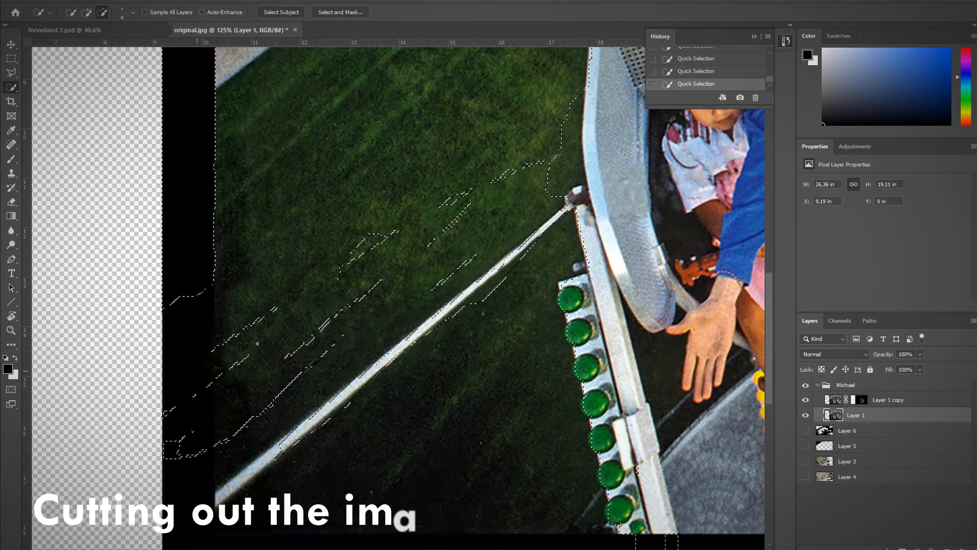
drag(506, 203, 318, 301)
drag(365, 379, 483, 304)
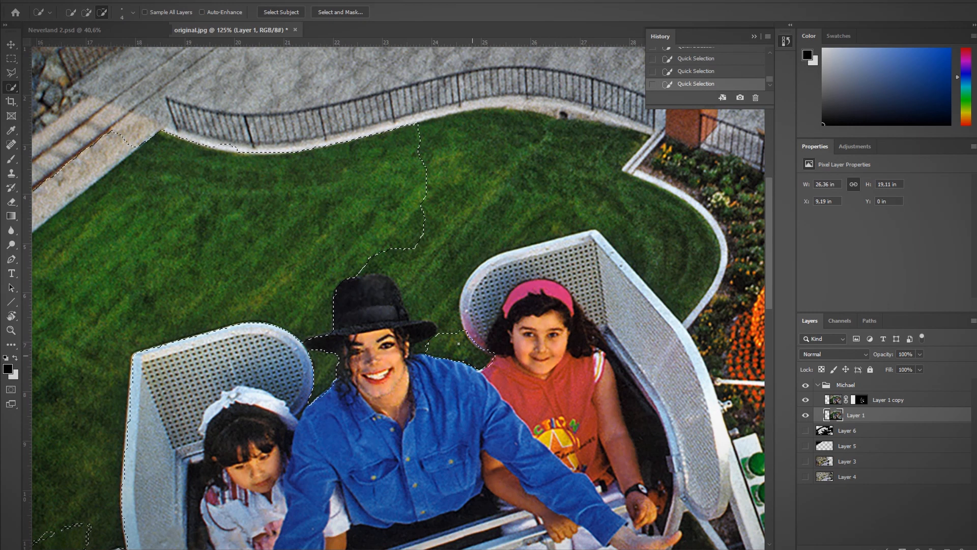
Subtract the lawn and paving behind the hat and the perforated seat from the quick selection on Layer 1.
drag(458, 344, 610, 214)
mouse_move(611, 214)
mouse_down()
mouse_move(539, 282)
mouse_move(547, 214)
mouse_up()
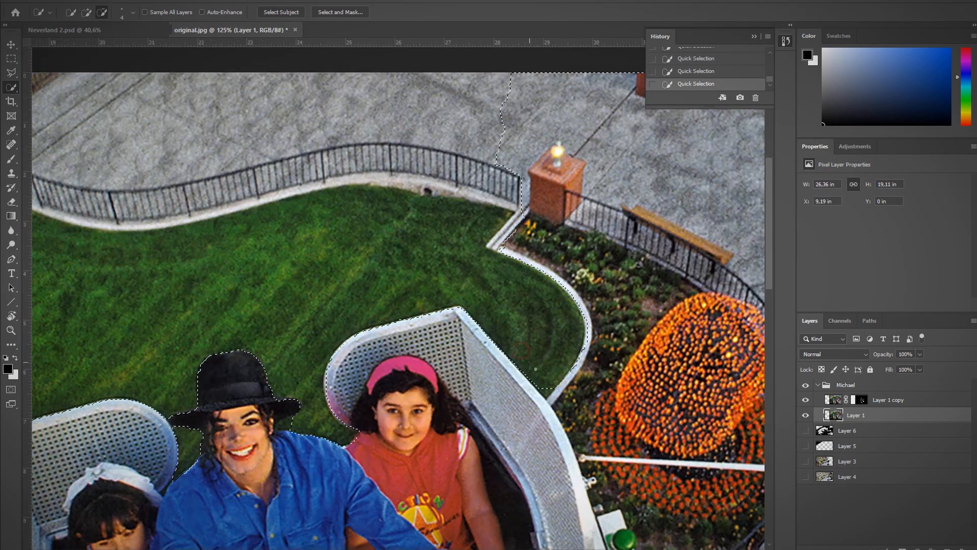
scroll(491, 316, down, 3)
drag(487, 388, 426, 247)
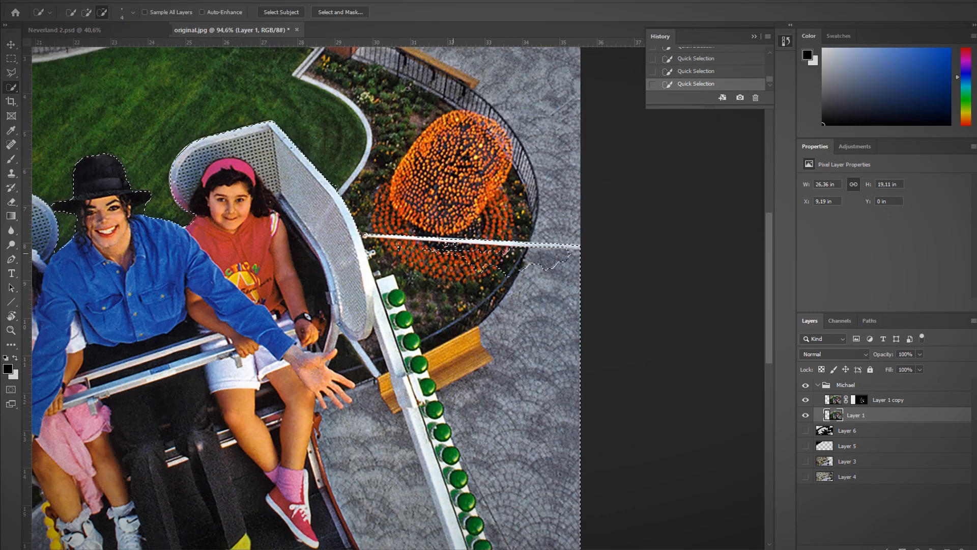
Refine the quick selection along the green-bulb beam and outstretched hand on the wooden bench side.
scroll(330, 285, down, 3)
scroll(331, 285, up, 3)
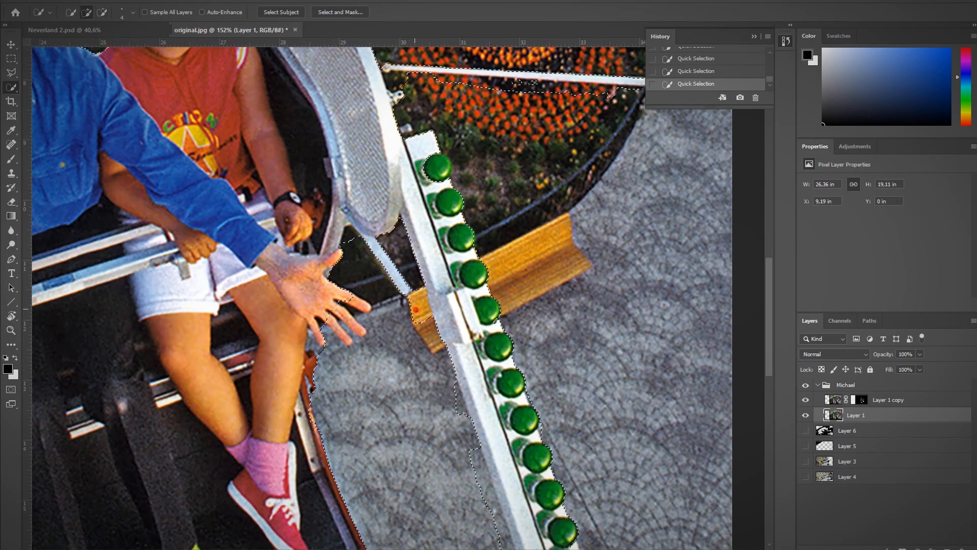
scroll(340, 268, down, 5)
scroll(340, 269, left, 1)
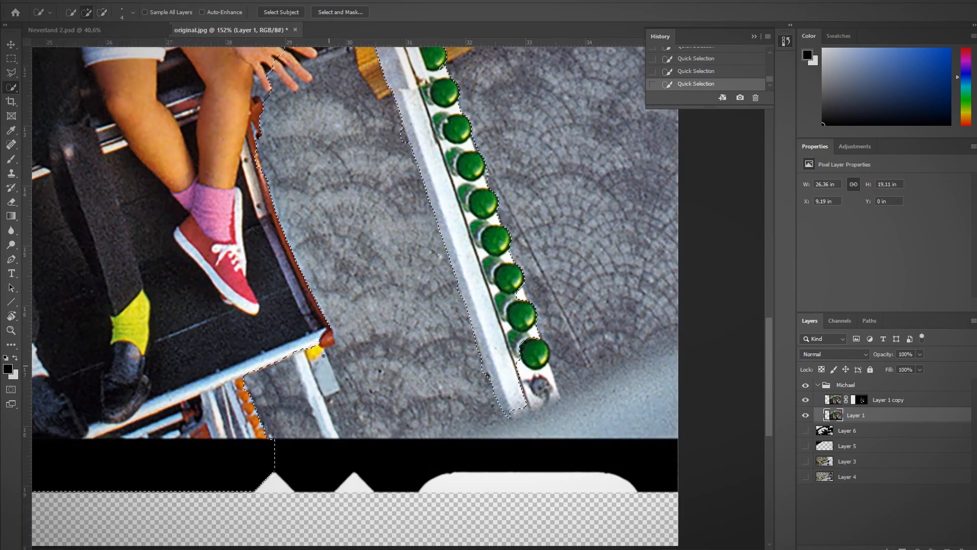
Include the thin white rod crossing the orange flower bed in the quick selection.
scroll(340, 268, up, 4)
scroll(340, 269, up, 3)
scroll(340, 268, down, 2)
scroll(340, 268, up, 4)
scroll(347, 334, up, 3)
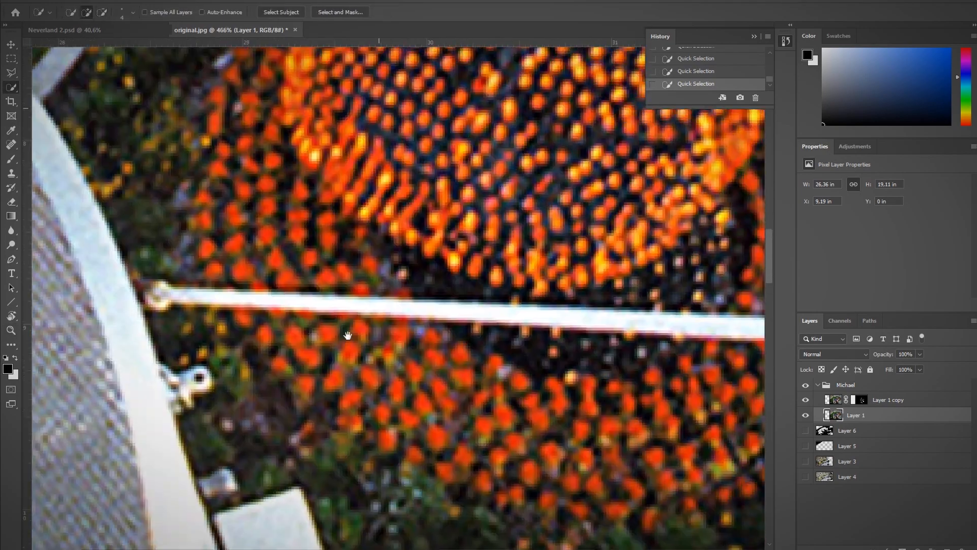
scroll(500, 372, right, 4)
Complete the quick selection along the other green-bulb beam, the open palm and the yellow bulbs.
scroll(500, 372, down, 5)
scroll(260, 484, up, 4)
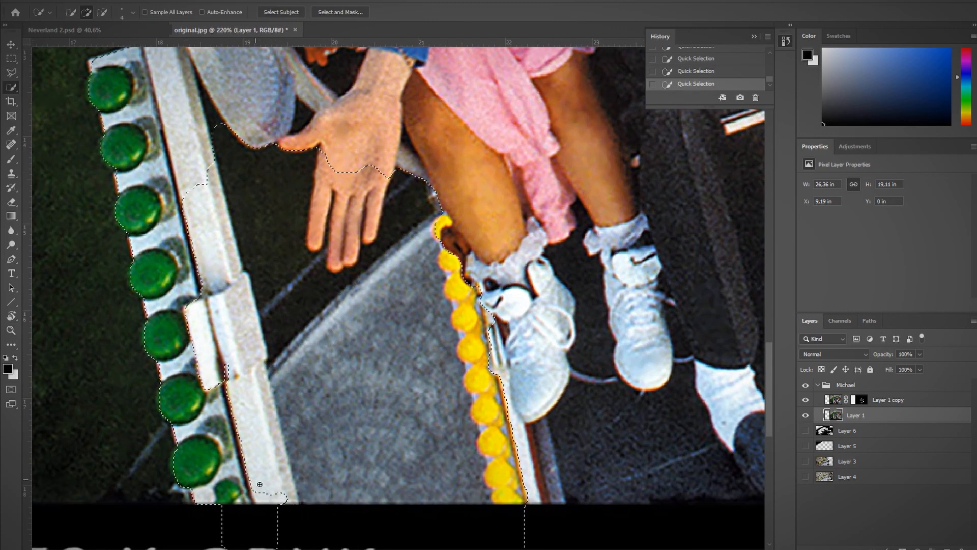
scroll(533, 539, up, 4)
scroll(398, 341, down, 5)
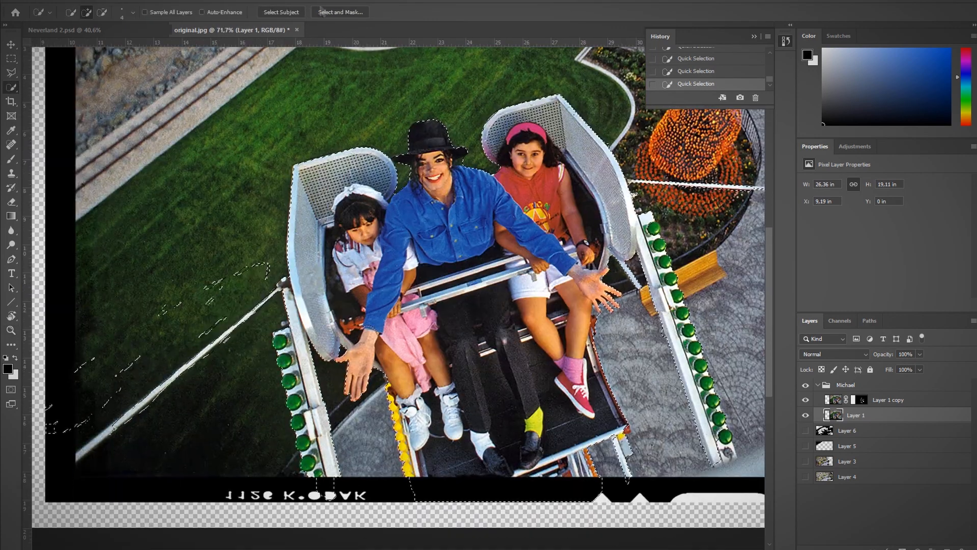
Open the selection in Select and Mask and brush the thin white rod over the lawn back in.
key(ctrl+alt+r)
drag(245, 271, 368, 229)
drag(270, 427, 260, 334)
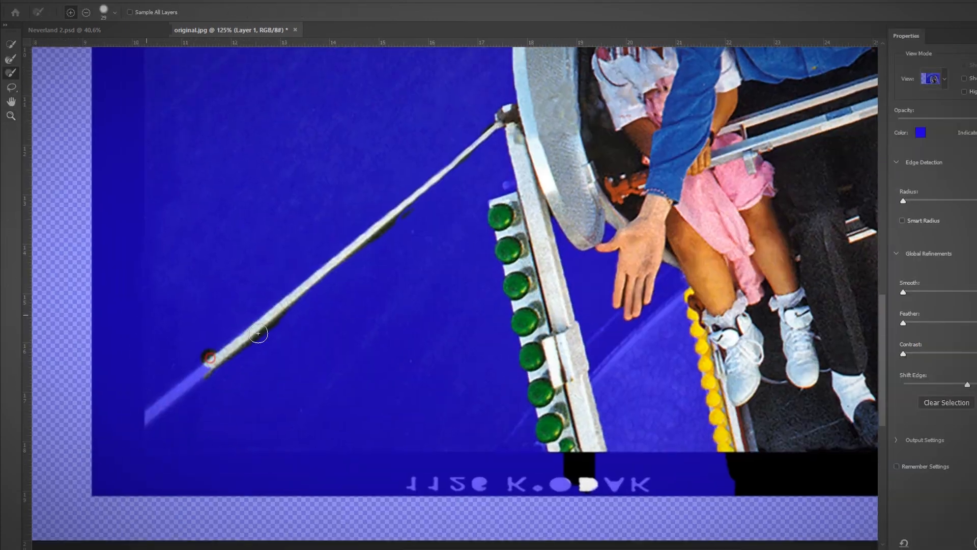
Reduce the brush to 13 and restore the rest of the white rod down to its lower end.
click(11, 116)
drag(110, 410, 148, 410)
click(11, 73)
click(115, 12)
click(60, 44)
click(291, 313)
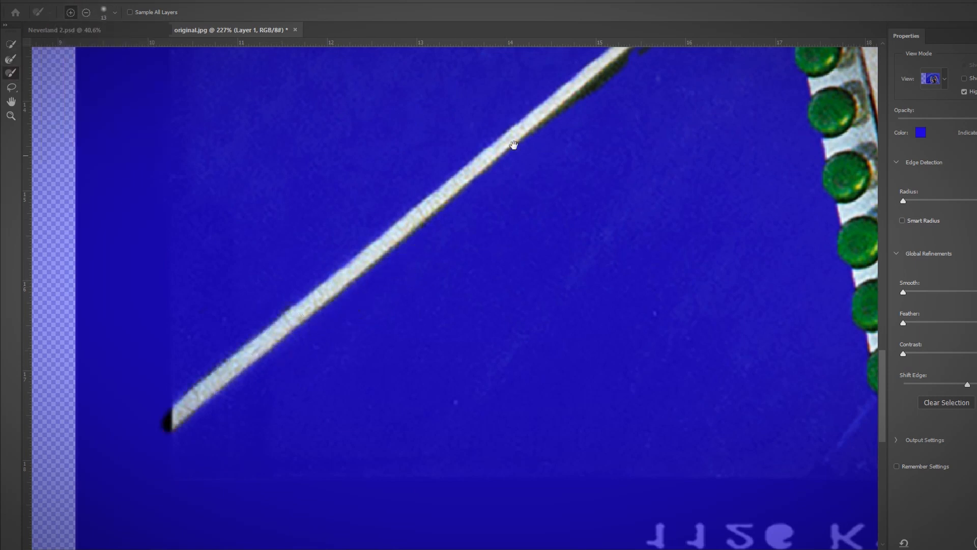
drag(514, 144, 282, 407)
drag(474, 263, 246, 397)
Change the mask overlay colour to red and refine the edges of the green-bulb beam beside the open palm.
click(921, 132)
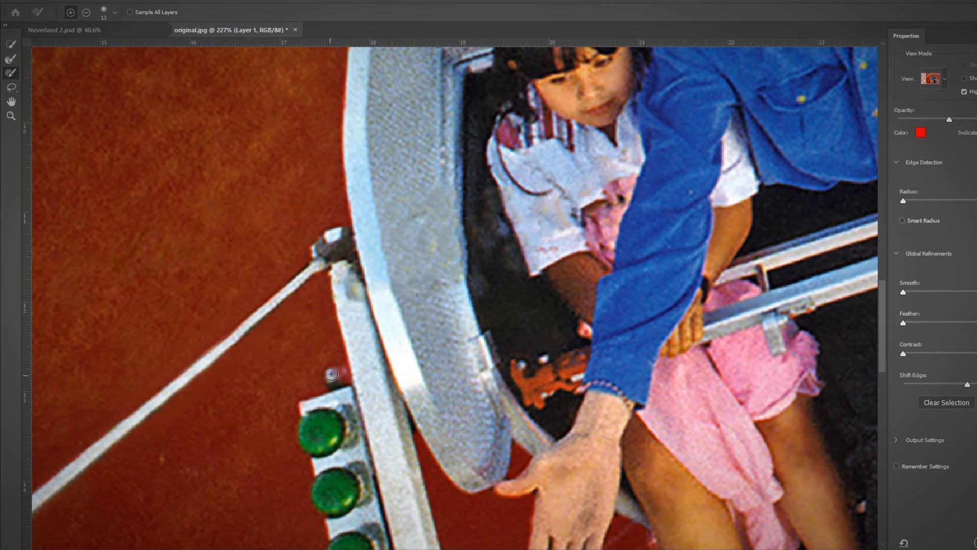
scroll(330, 375, down, 5)
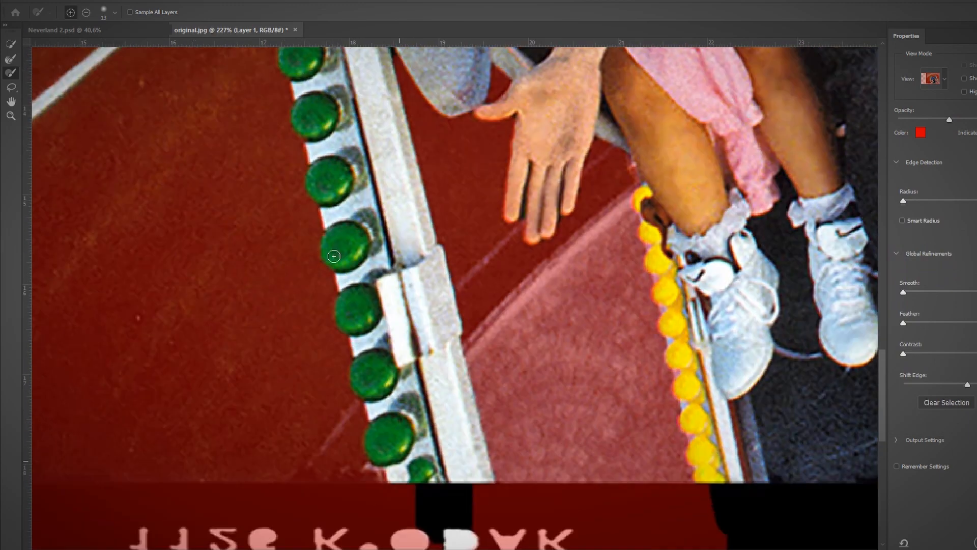
scroll(355, 377, up, 2)
drag(382, 82, 441, 383)
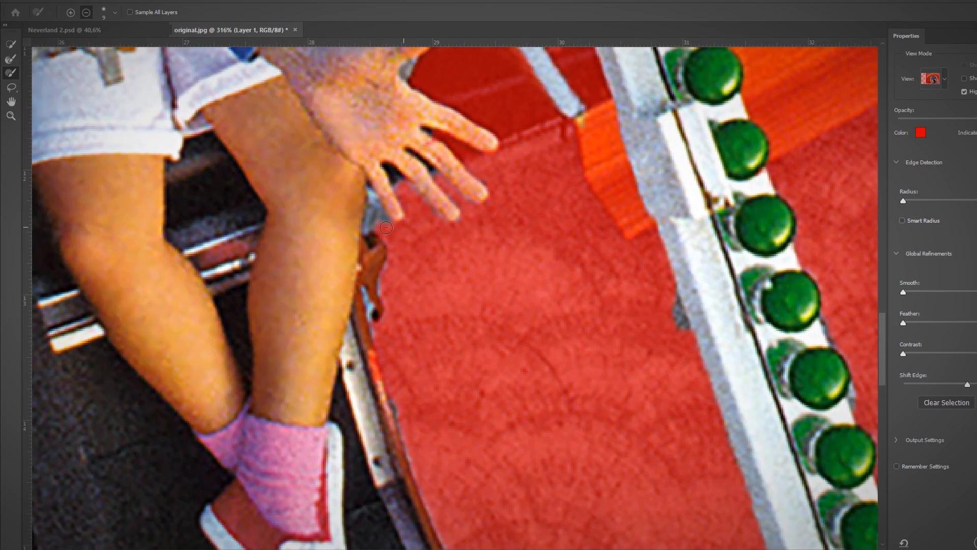
Clean up the selection edge around the spread fingers and along the brown rim of the ride's footrest.
key(r)
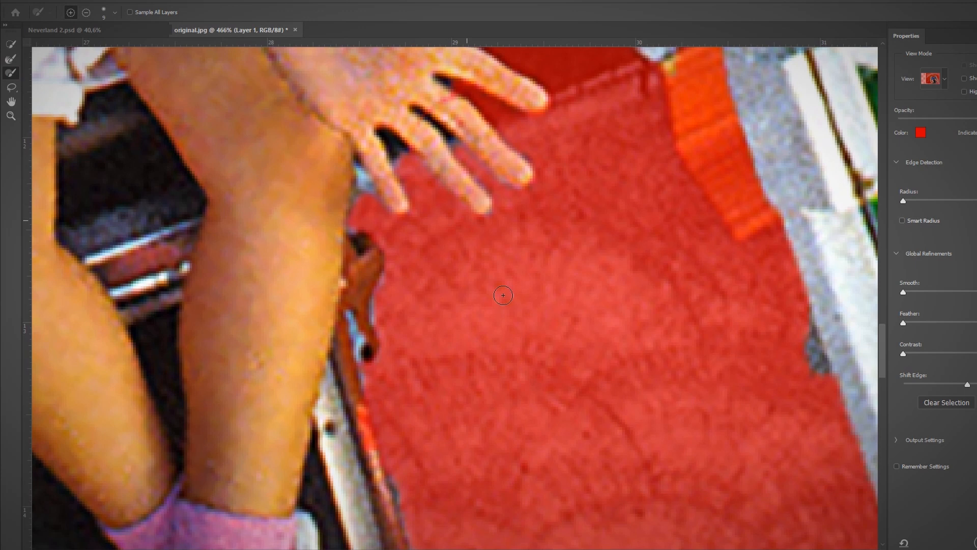
drag(503, 296, 550, 127)
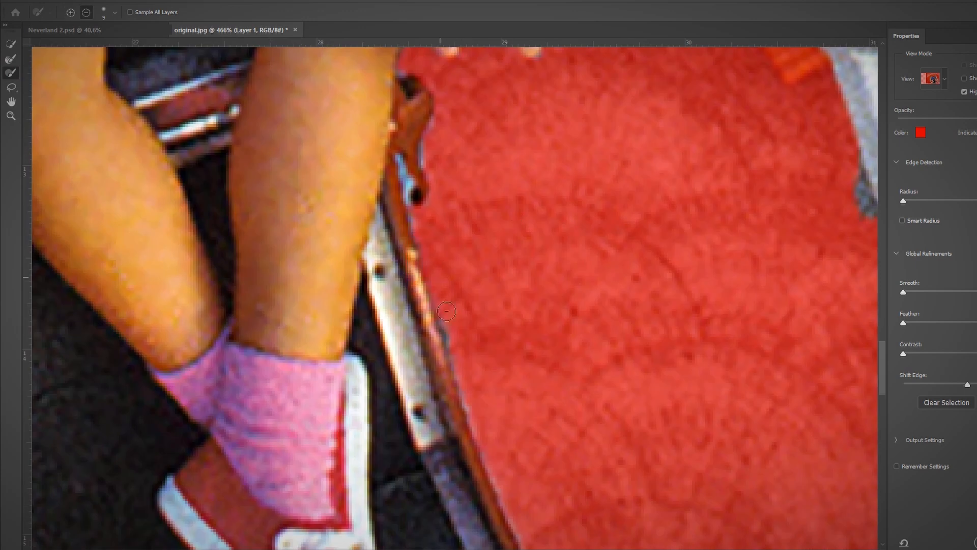
mouse_move(661, 509)
mouse_down()
mouse_move(495, 162)
mouse_move(496, 123)
mouse_up()
drag(465, 249, 448, 278)
drag(458, 407, 496, 237)
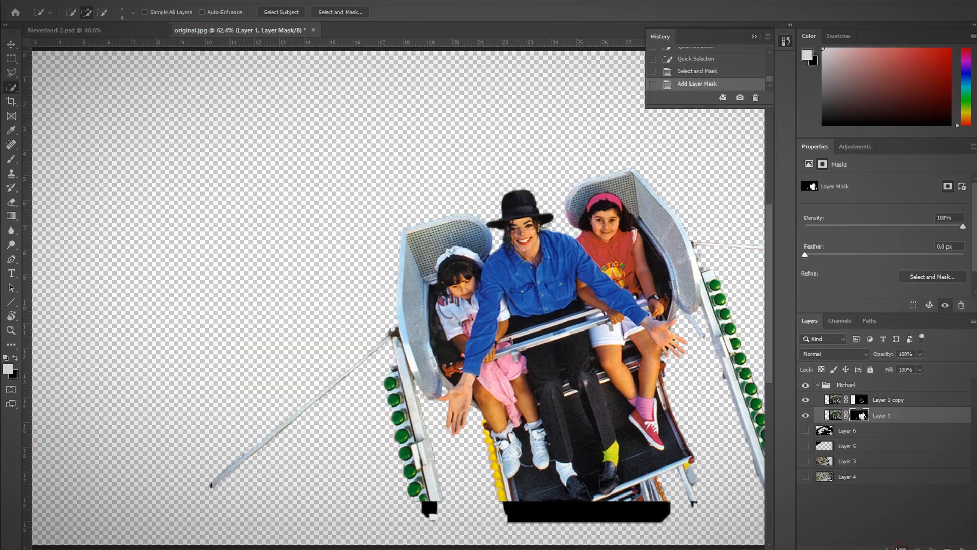
Cut away the black tip at the lower end of the long white rod with the Polygonal Lasso.
mouse_move(551, 301)
mouse_down()
mouse_move(574, 300)
mouse_move(547, 300)
mouse_move(565, 300)
mouse_up()
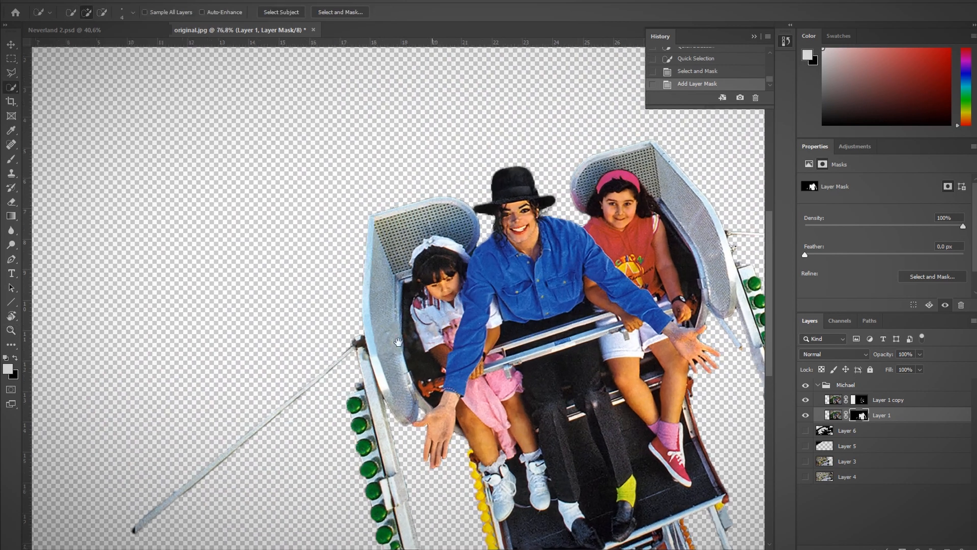
drag(276, 428, 353, 346)
drag(258, 390, 408, 270)
drag(297, 388, 374, 280)
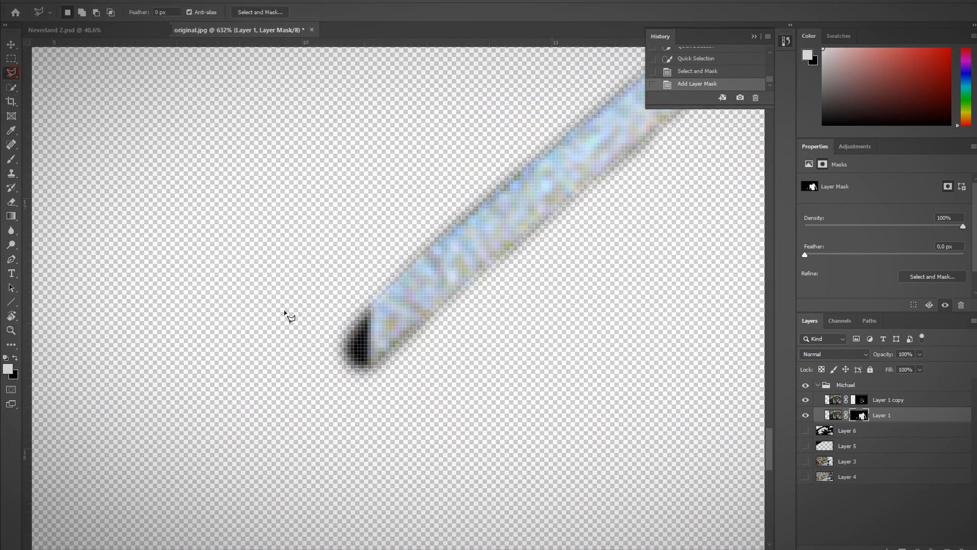
click(376, 414)
key(ctrl+x)
Try to lengthen the white rod's lower end with the Clone Stamp on Layer 1.
drag(447, 330, 387, 330)
key(s)
click(79, 12)
alt+click(405, 304)
click(348, 352)
drag(324, 387, 306, 379)
key(ctrl+z)
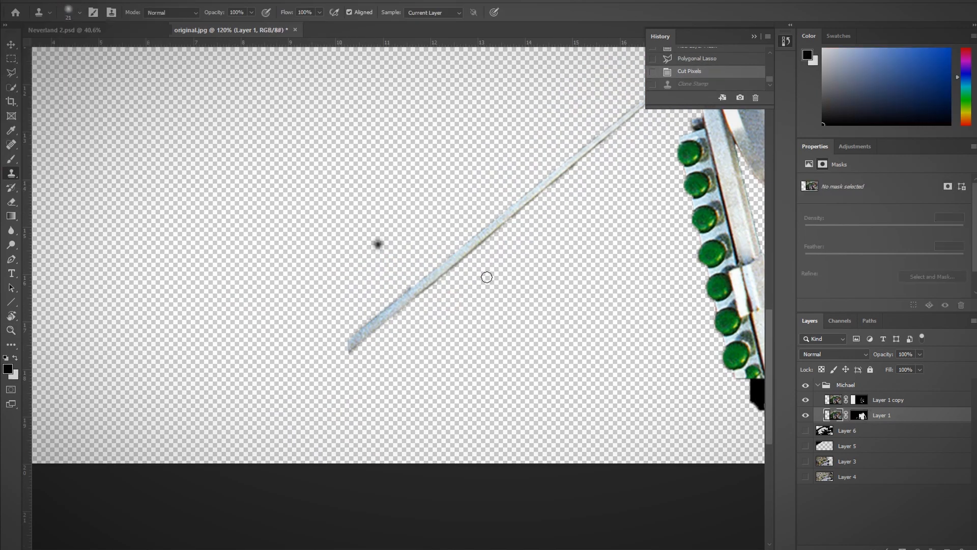
Apply Layer 1's layer mask and extend the white rod's lower end with the Clone Stamp.
right_click(915, 415)
click(834, 247)
click(402, 307)
key(Escape)
click(350, 347)
click(513, 211)
drag(352, 348, 283, 394)
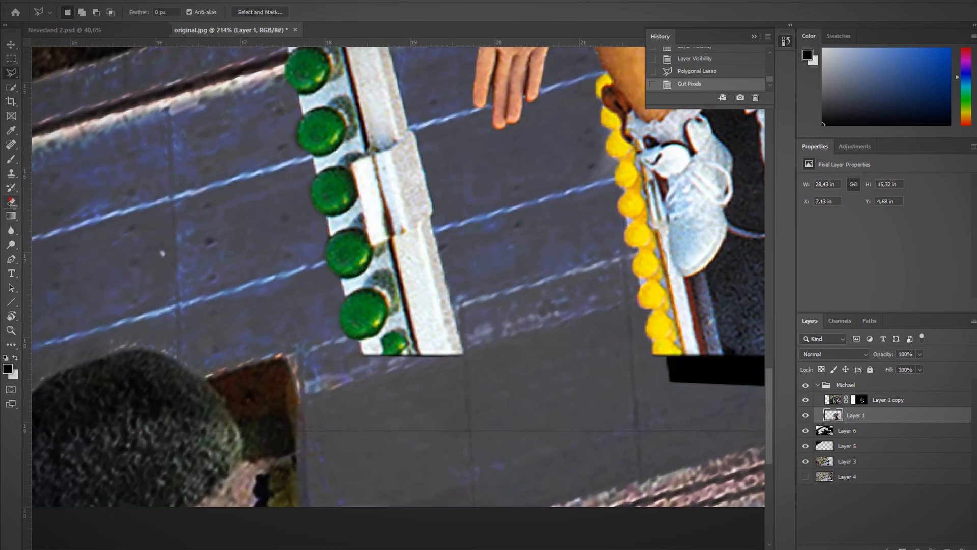
Extend the green-bulb beam beside the open palm down to the canvas edge with the Clone Stamp.
key(s)
mouse_move(415, 351)
mouse_down()
mouse_move(465, 455)
mouse_move(451, 453)
mouse_move(478, 445)
mouse_move(479, 400)
mouse_up()
drag(445, 376, 511, 355)
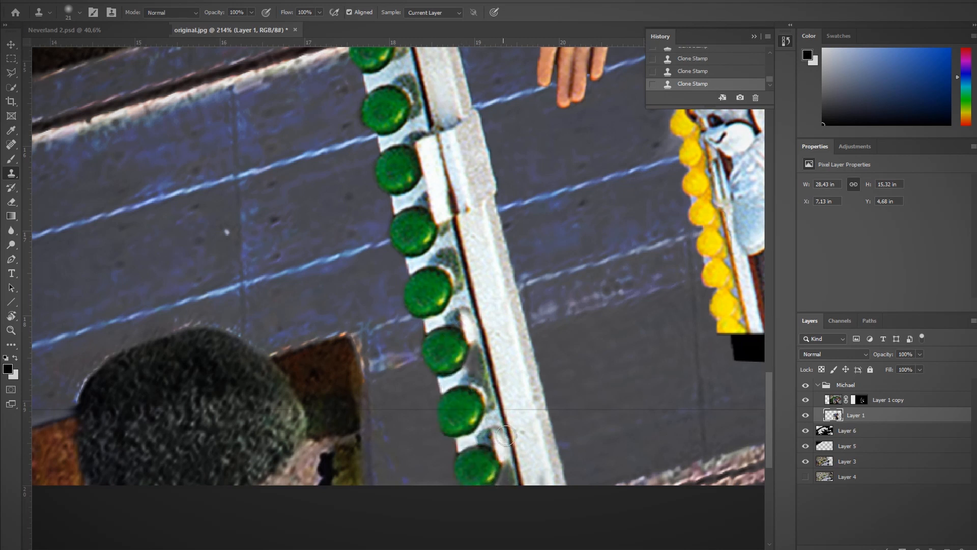
key(z)
drag(506, 435, 524, 436)
mouse_move(447, 405)
mouse_down()
mouse_move(435, 362)
mouse_move(447, 404)
mouse_up()
Clone the yellow-bulb rail and its dark side strip downward toward the canvas edge, undoing the misplaced strokes.
key(z)
mouse_move(476, 281)
mouse_down()
mouse_move(416, 277)
mouse_move(374, 351)
mouse_move(402, 448)
mouse_move(399, 331)
mouse_up()
key(s)
key(ctrl+z)
mouse_move(399, 287)
mouse_down()
mouse_move(413, 380)
mouse_move(420, 359)
mouse_up()
click(418, 356)
key(ctrl+z)
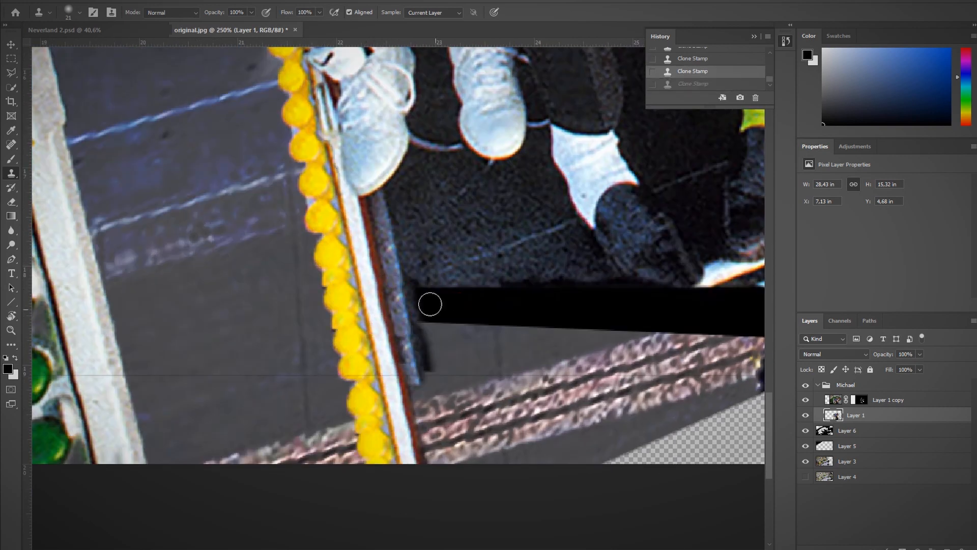
key(ctrl+z)
drag(405, 290, 420, 379)
Extend the white beam on the ride's other side down to the canvas edge with the Clone Stamp.
scroll(421, 378, down, 5)
scroll(660, 295, up, 5)
drag(659, 295, 332, 135)
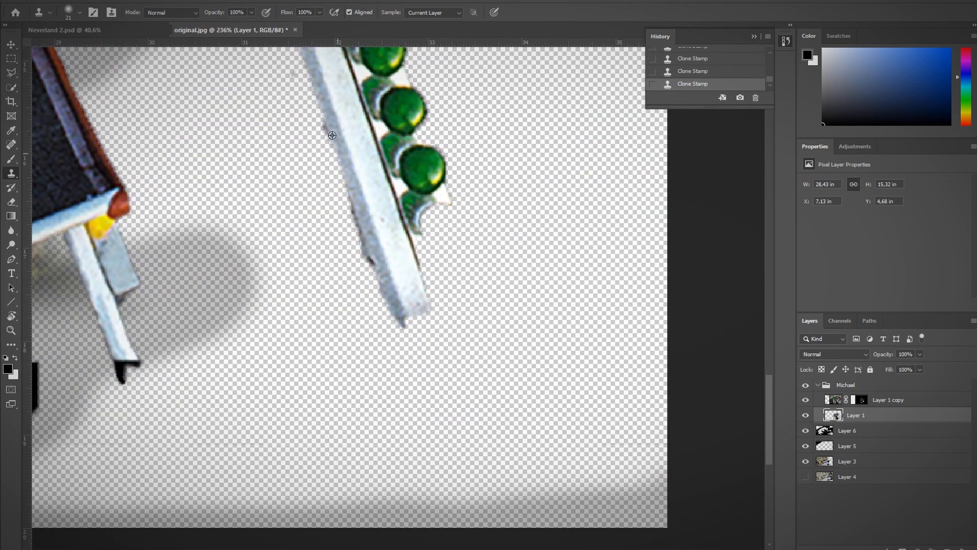
mouse_move(385, 308)
mouse_down()
mouse_move(399, 312)
mouse_move(458, 454)
mouse_move(367, 261)
mouse_move(333, 387)
mouse_up()
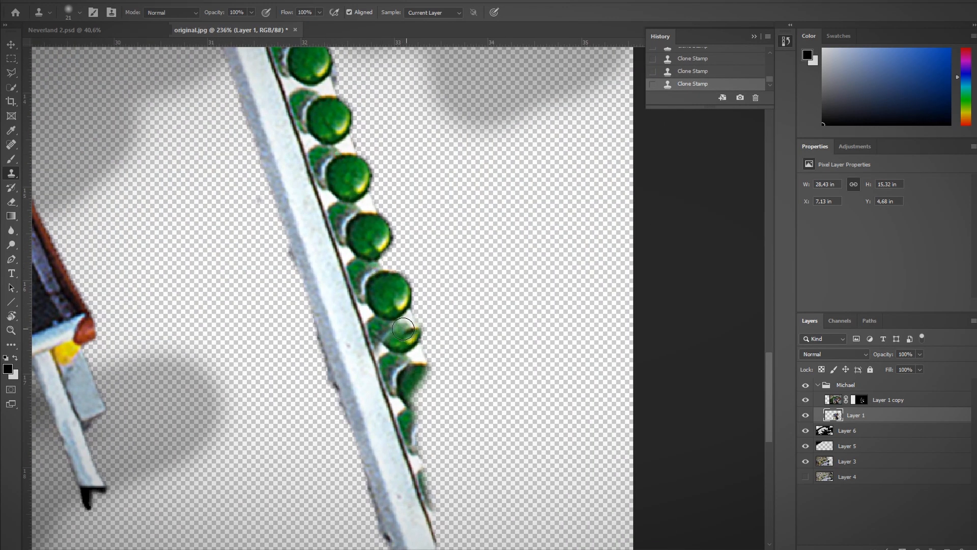
Clone additional green bulbs along the extended part of the beam down to the canvas edge.
drag(408, 402, 458, 519)
drag(472, 482, 433, 339)
drag(428, 372, 465, 496)
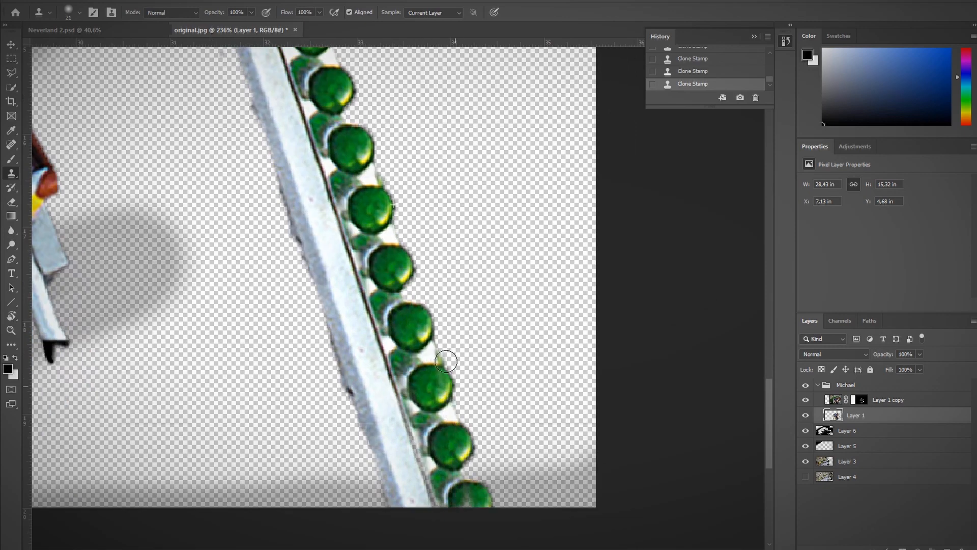
Touch up the outer side of the extended green-bulb strip with the Clone Stamp.
mouse_move(449, 280)
mouse_down()
mouse_move(356, 280)
mouse_move(602, 460)
mouse_up()
drag(553, 540, 642, 540)
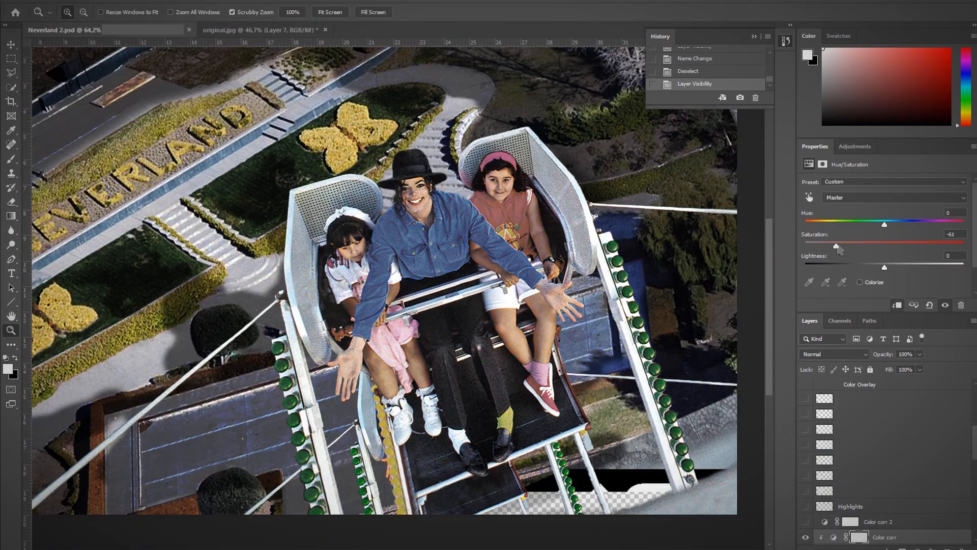
Try a much stronger saturation on the passengers' Hue/Saturation layer, undo it, and toggle the layer's visibility to compare.
drag(839, 249, 889, 249)
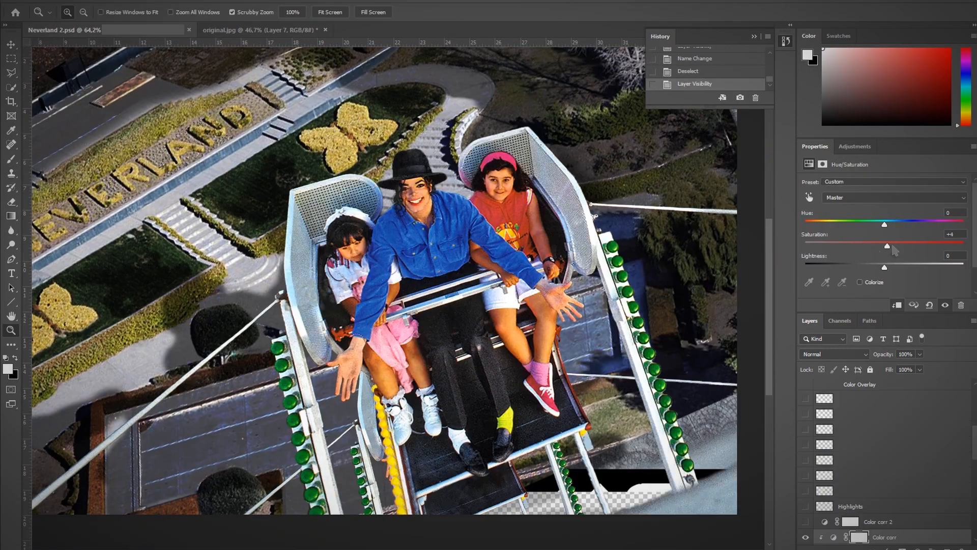
click(493, 238)
key(ctrl+z)
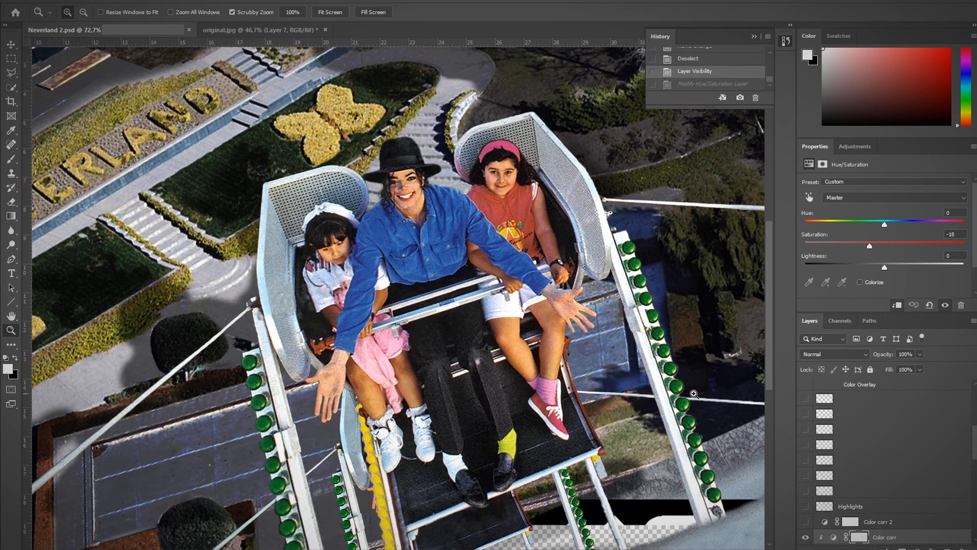
click(804, 537)
click(805, 537)
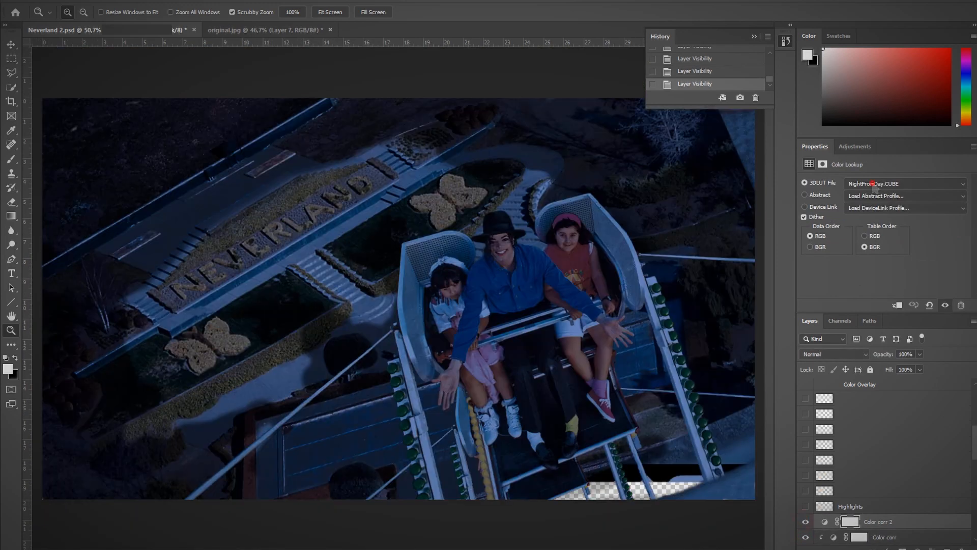
Try the Soft_Warming.look 3D LUT on the Color Lookup layer, and undo back to NightFromDay.CUBE.
click(872, 185)
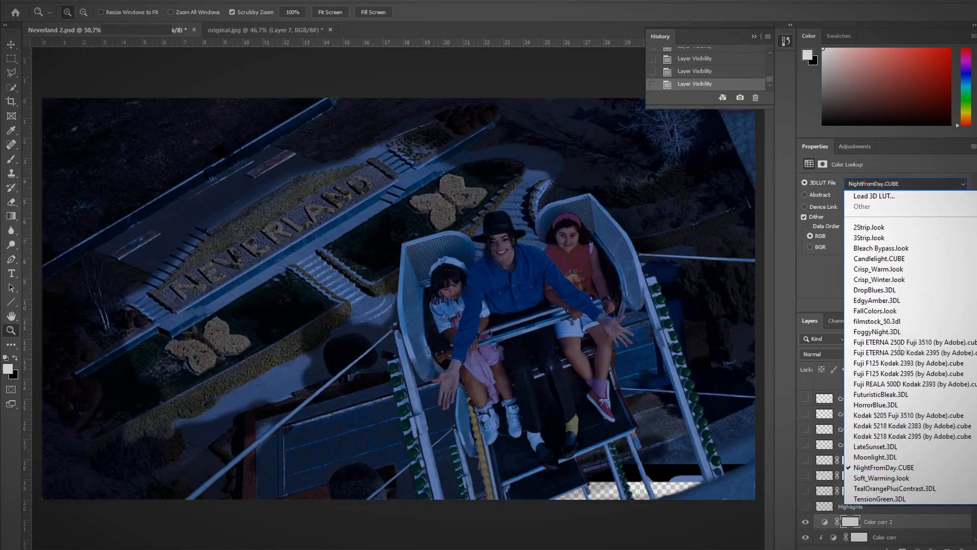
click(876, 356)
key(ctrl+z)
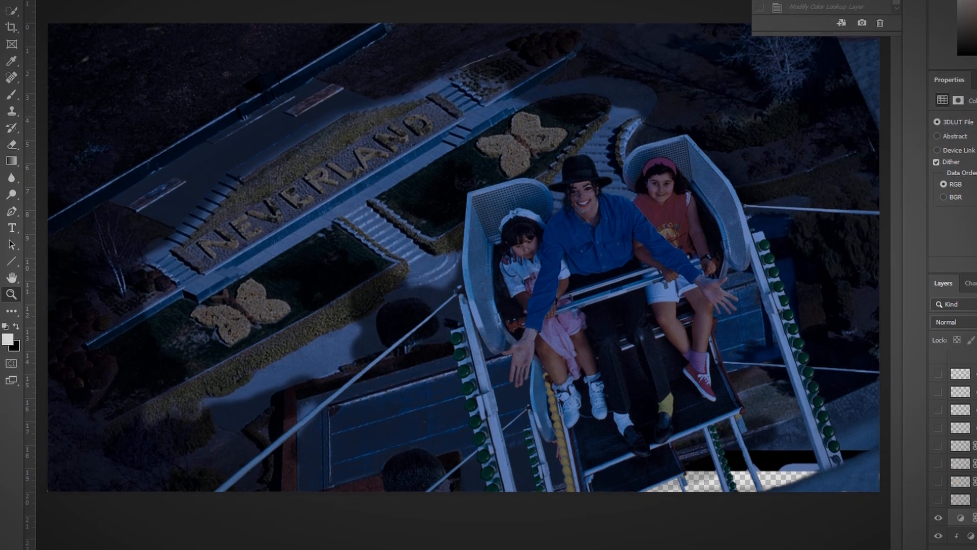
key(ctrl+shift+z)
drag(627, 241, 601, 241)
drag(515, 279, 510, 280)
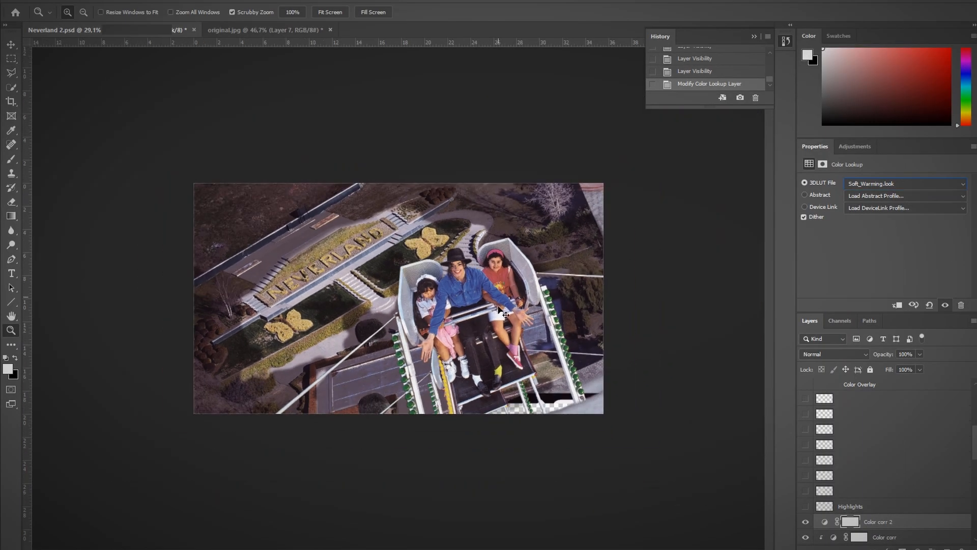
key(ctrl+z)
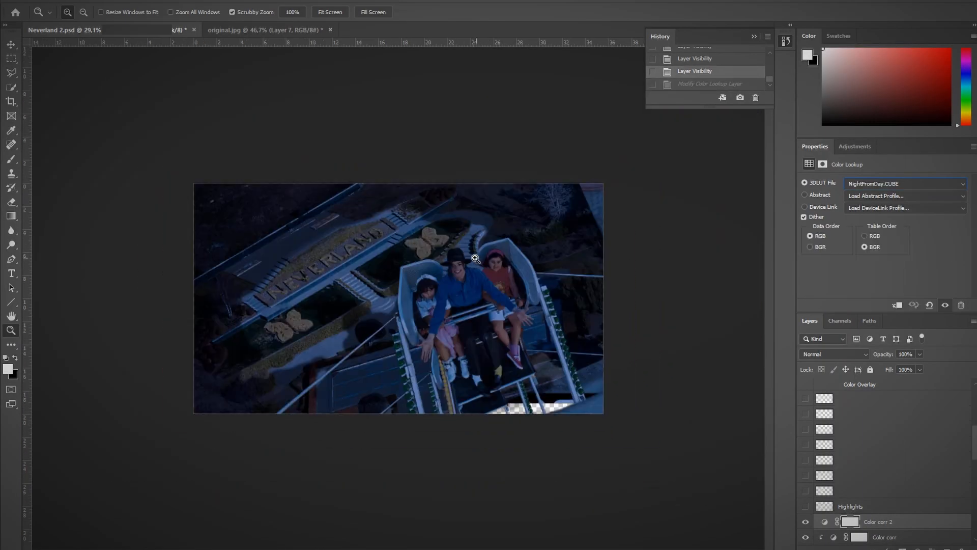
drag(502, 293, 521, 256)
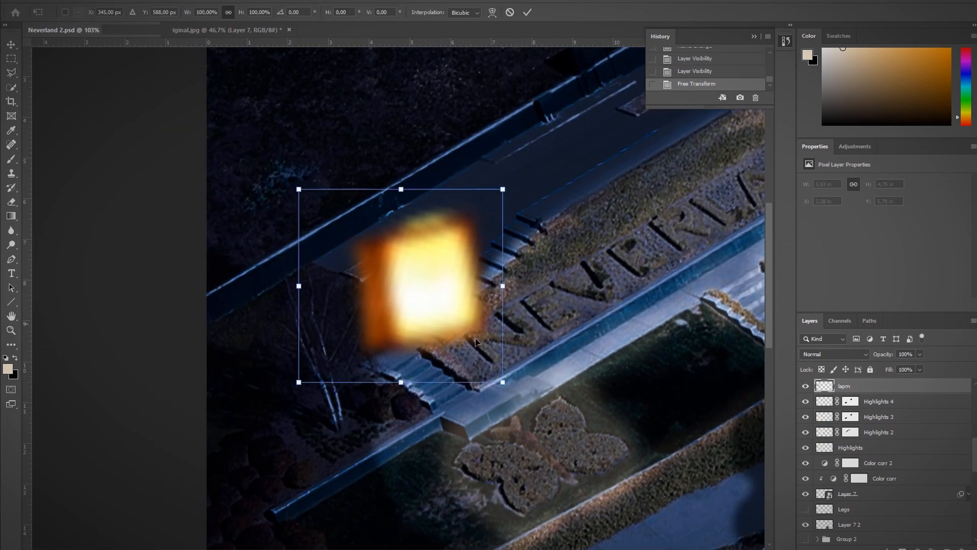
Reposition the yellow lamp light over the path by the sign, and set the new glow layer to Hard Light.
drag(371, 283, 391, 266)
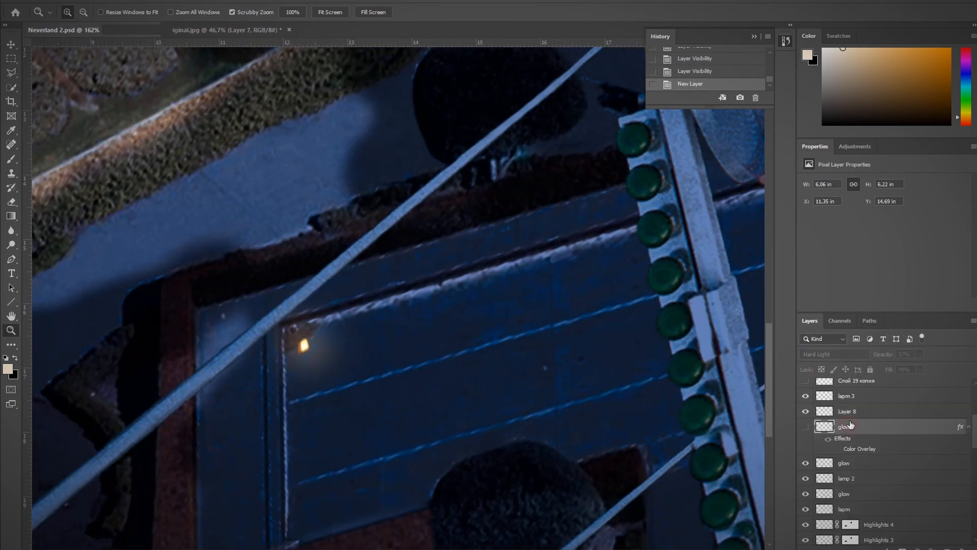
click(835, 354)
click(835, 423)
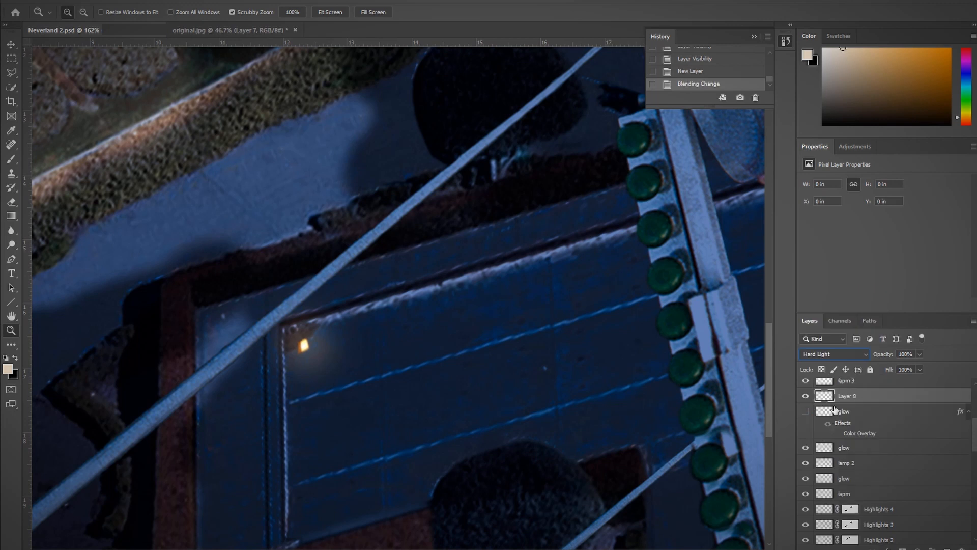
click(835, 353)
click(820, 295)
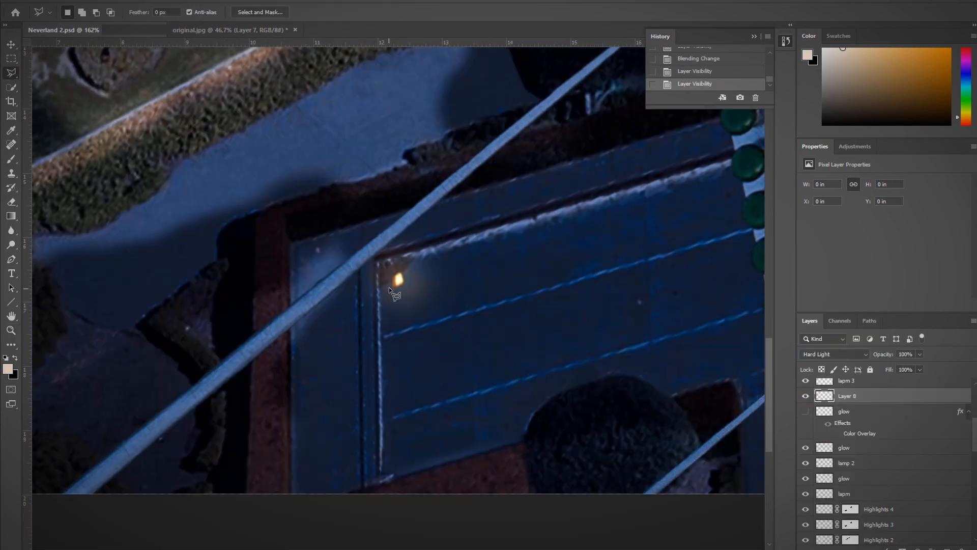
Outline the area lit by the rooftop lamp with the Polygonal Lasso, discarding the first selection and redrawing it from the lamp.
click(389, 288)
click(356, 547)
click(674, 537)
drag(618, 476, 728, 549)
click(575, 120)
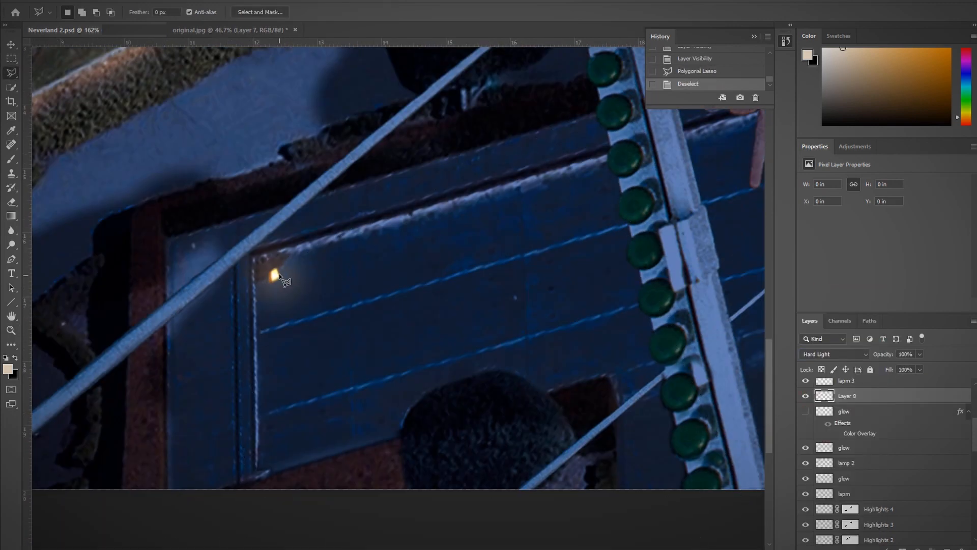
click(580, 182)
click(135, 438)
double_click(308, 199)
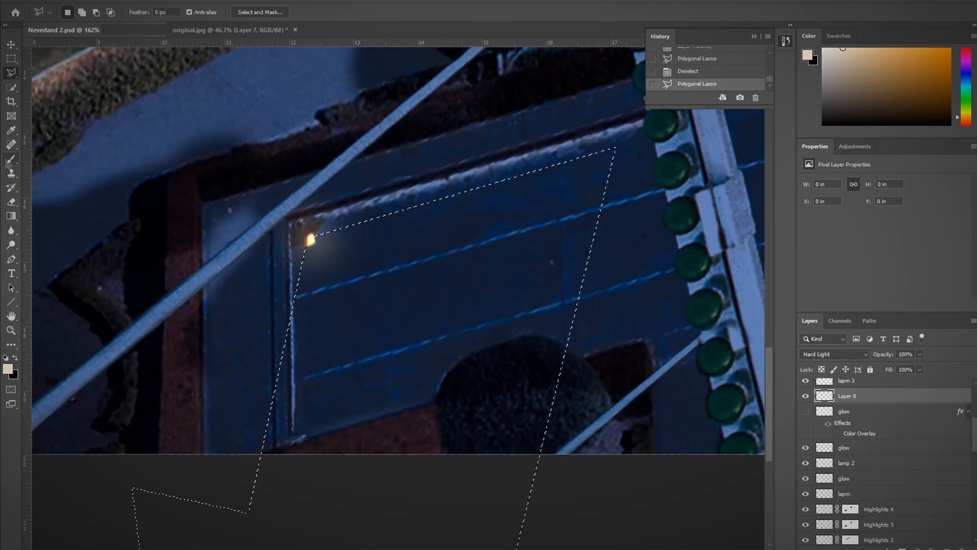
Paint the lamp's soft light inside the selection with the Brush, and deselect.
click(11, 159)
click(68, 12)
click(316, 244)
click(11, 72)
key(ctrl+d)
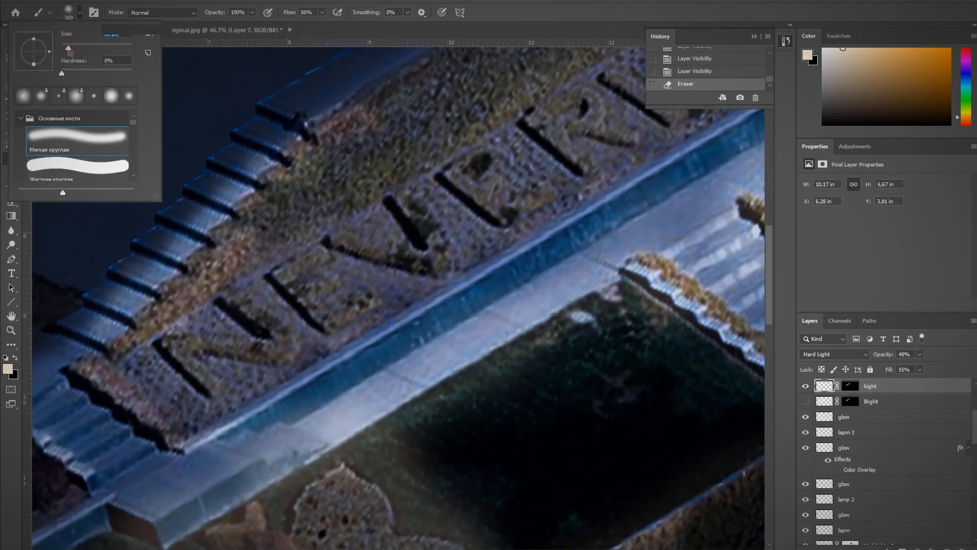
Paint warm light over the NEVERLAND flower-bed letters on the kight layer with a small soft brush of size 17.
drag(336, 237, 405, 258)
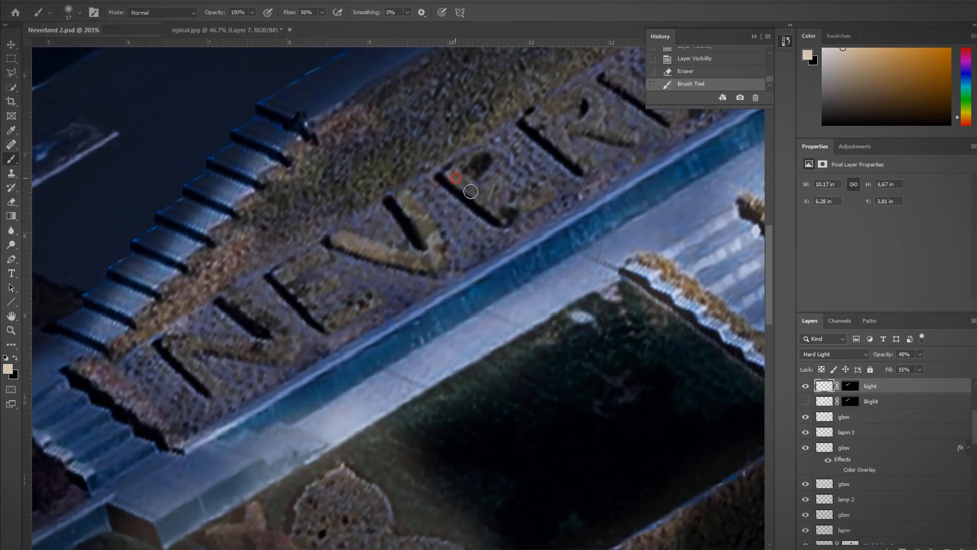
drag(466, 164, 294, 301)
drag(358, 256, 414, 303)
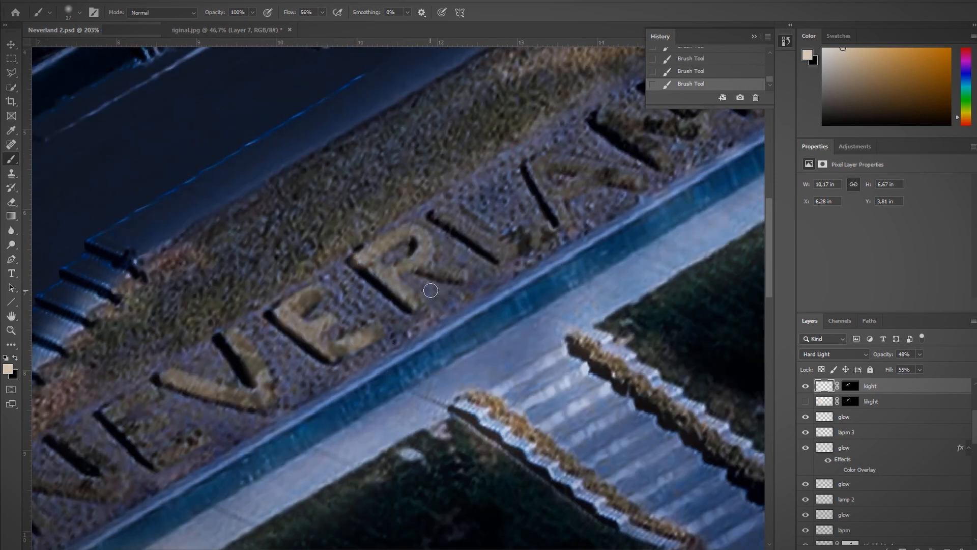
drag(418, 266, 449, 279)
drag(437, 210, 496, 255)
drag(530, 206, 469, 331)
drag(474, 286, 502, 344)
drag(497, 290, 569, 310)
drag(542, 245, 563, 260)
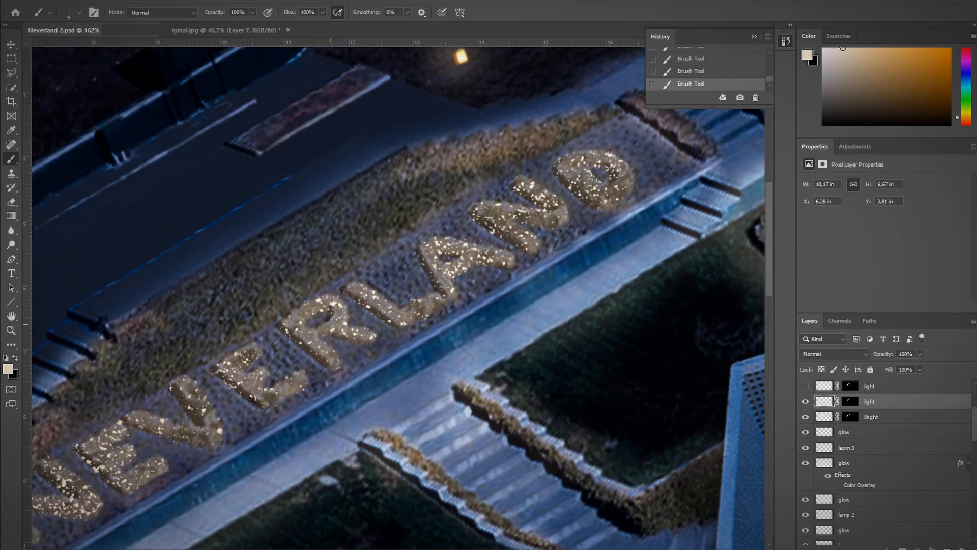
Try a Smudge stroke on the speckled letter lights, undo it, and choose another textured brush preset.
click(535, 194)
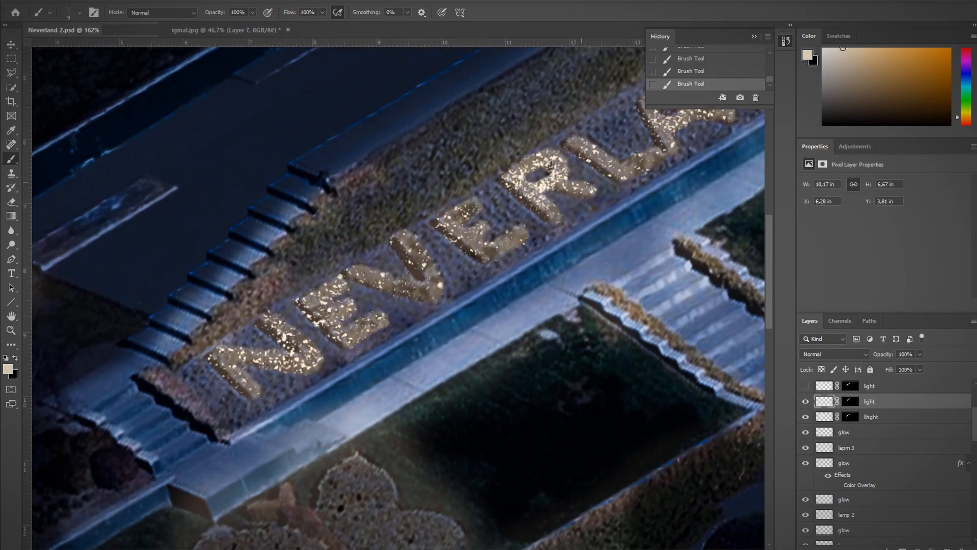
click(74, 17)
click(87, 148)
key(ctrl+z)
click(74, 15)
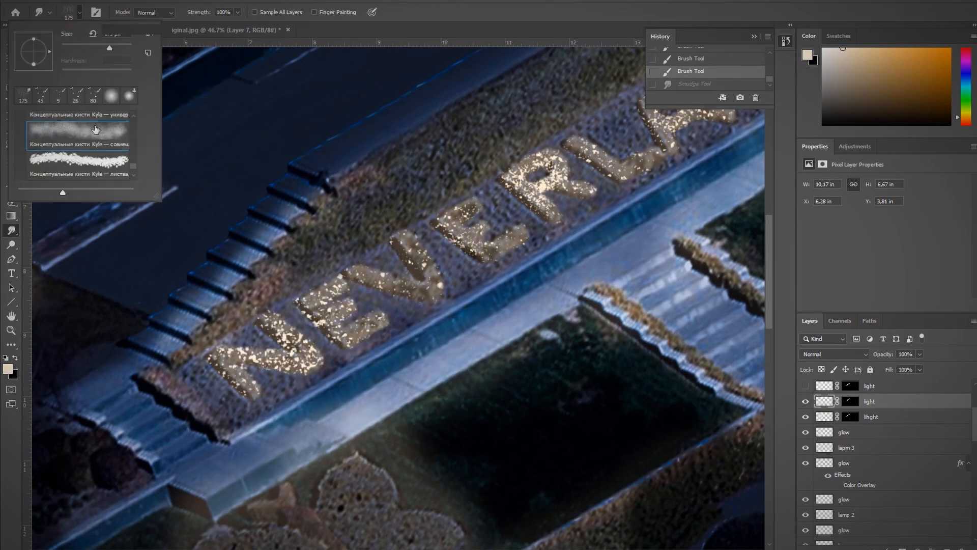
scroll(98, 155, down, 2)
double_click(98, 155)
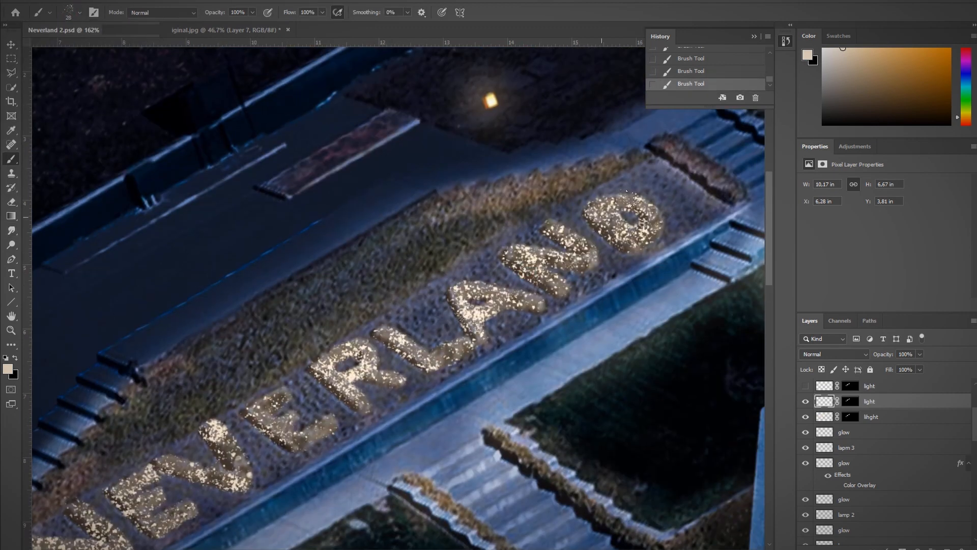
Dab dense bright light specks onto the NEVERLAND letters with the speckled brush, undoing and repeating one dab.
drag(633, 199, 555, 200)
drag(298, 271, 341, 269)
click(341, 258)
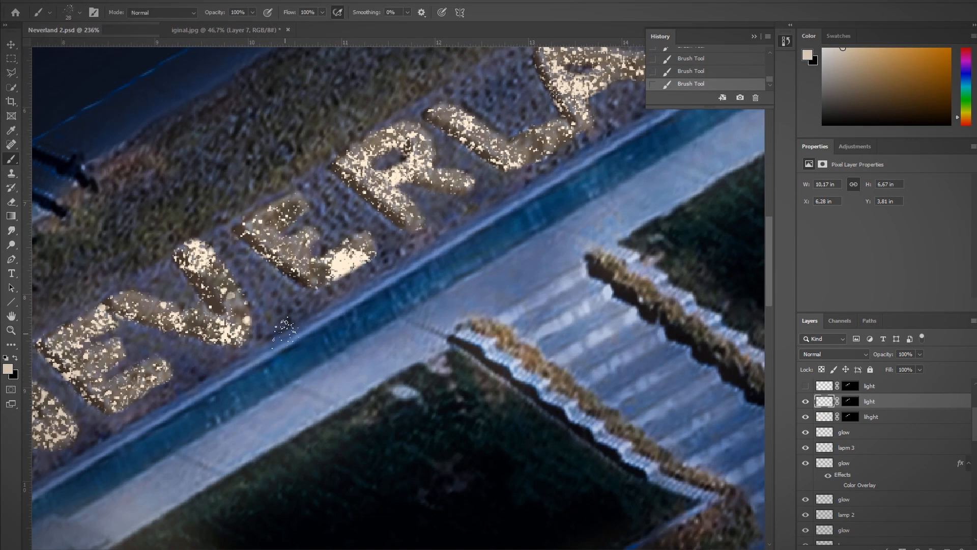
key(ctrl+z)
click(334, 264)
Discard the freshly painted letter-lights layer and show the light layer above it instead.
click(805, 401)
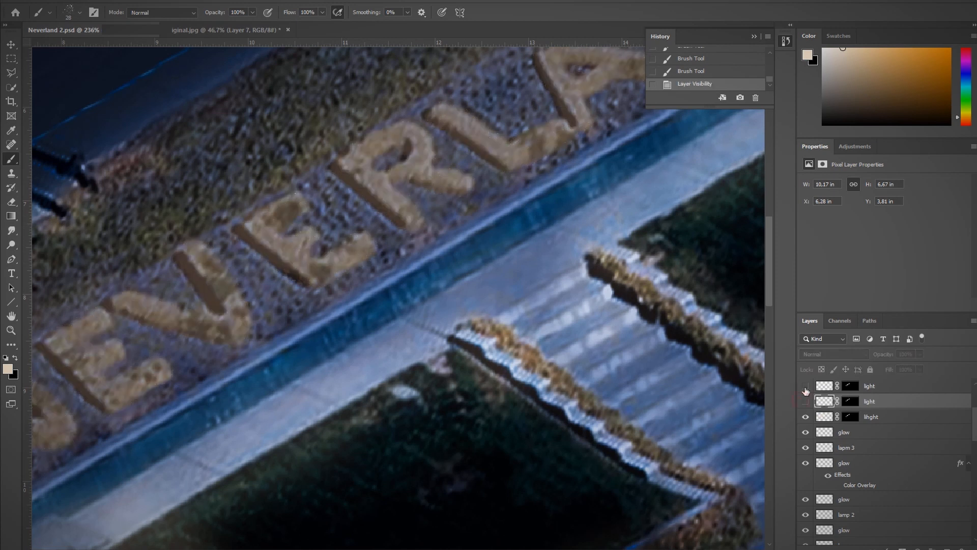
click(805, 386)
drag(934, 406, 961, 547)
Paint speckled lights over the butterfly flower bed below the start of the NEVERLAND sign.
key(z)
drag(531, 319, 441, 327)
mouse_move(359, 268)
mouse_down()
mouse_move(395, 246)
mouse_move(425, 249)
mouse_up()
key(b)
mouse_move(402, 257)
mouse_down()
mouse_move(423, 279)
mouse_move(532, 309)
mouse_up()
scroll(903, 438, up, 1)
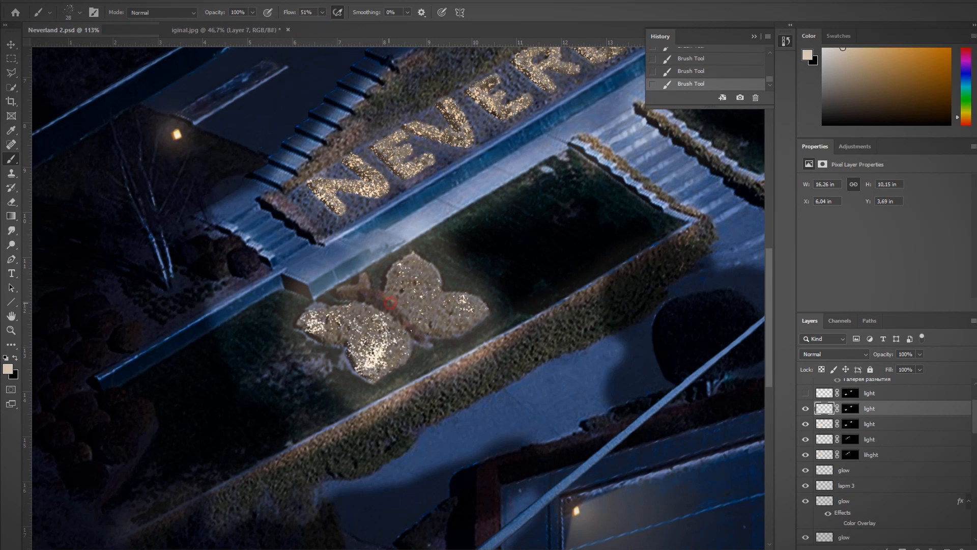
drag(400, 291, 380, 281)
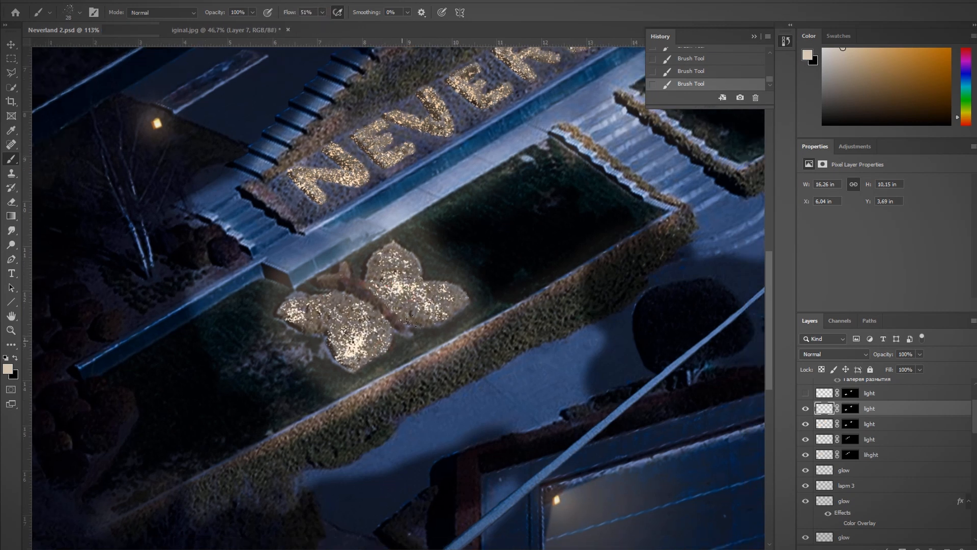
Paint speckled lights over the second butterfly flower bed behind the passengers, undoing the first stroke and changing the brush.
mouse_move(516, 205)
mouse_down()
mouse_move(430, 315)
mouse_move(387, 316)
mouse_move(407, 356)
mouse_up()
key(ctrl+z)
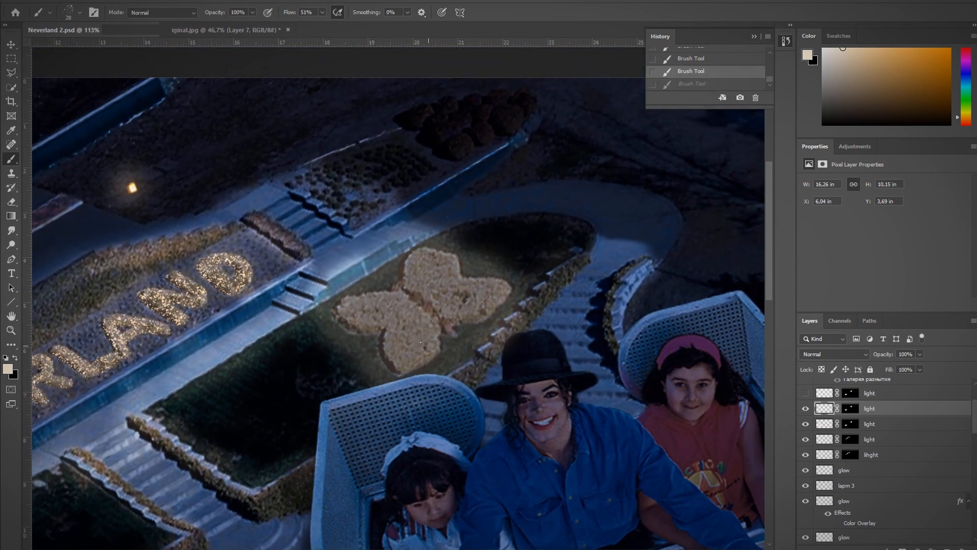
click(409, 319)
click(73, 14)
click(352, 331)
drag(444, 303, 426, 332)
mouse_move(425, 351)
mouse_down()
mouse_move(379, 371)
mouse_move(433, 351)
mouse_up()
drag(283, 404, 871, 12)
Delete the freshly painted butterfly-lights layer and show the prepared light layer above it.
drag(547, 274, 331, 310)
scroll(932, 482, up, 3)
key(Delete)
click(805, 439)
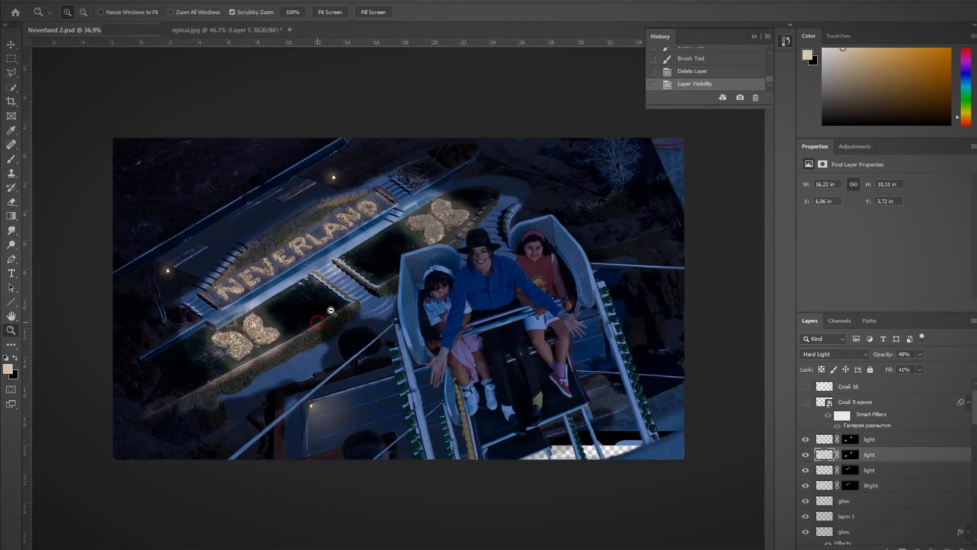
Show the layers Слой 9 копия, Слой 16 and Слой 17 above the butterfly lights.
drag(249, 342, 560, 260)
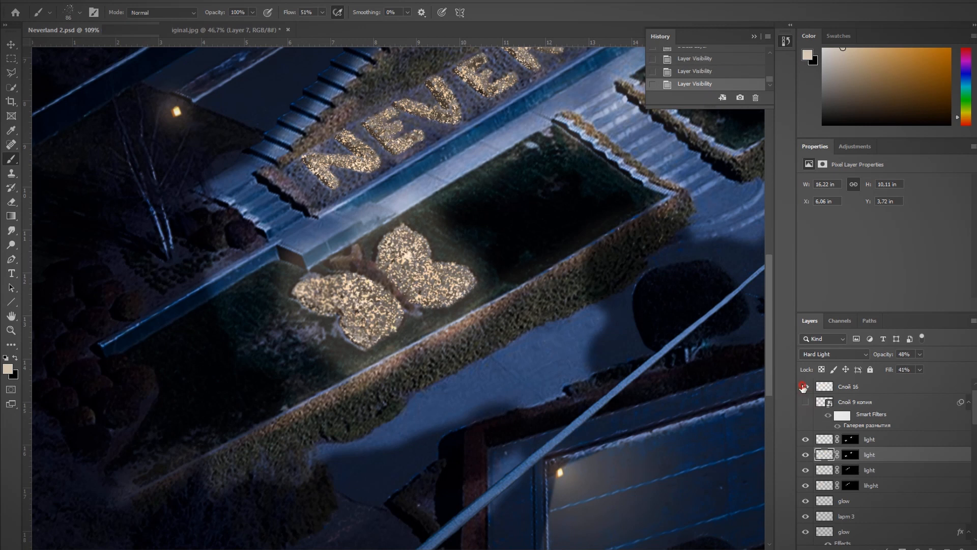
scroll(807, 392, up, 1)
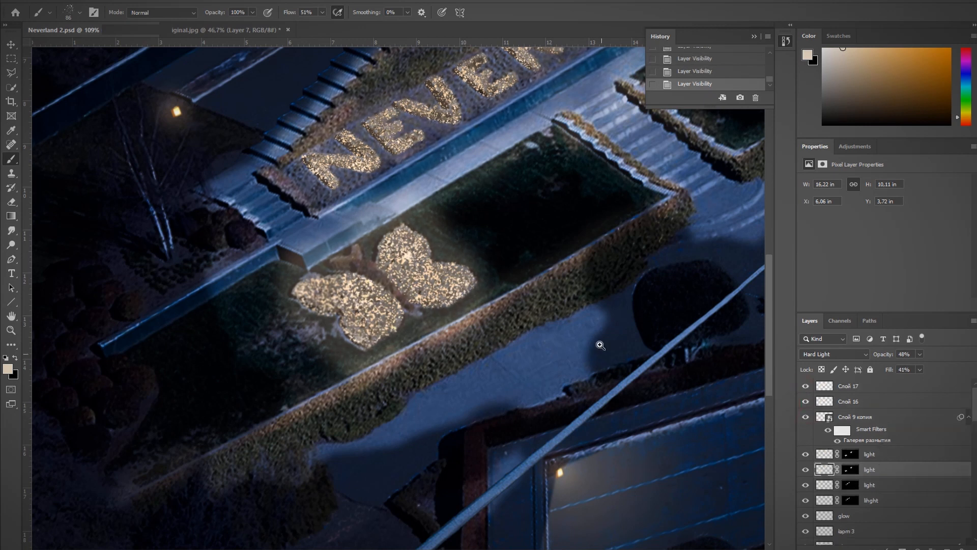
key(z)
drag(601, 345, 498, 237)
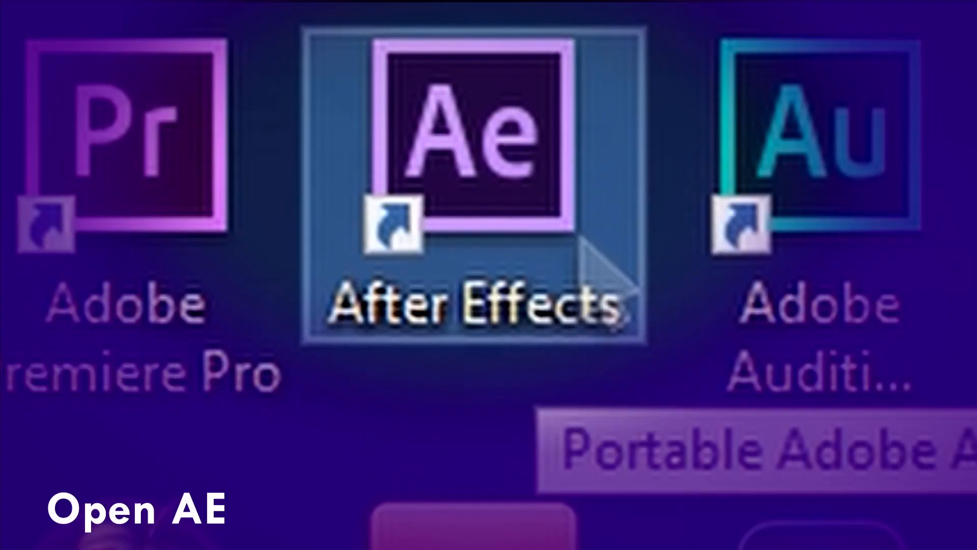
Open After Effects and create a new composition with the HDTV 1080 25 preset and a duration of 0:00:20:03.
double_click(581, 239)
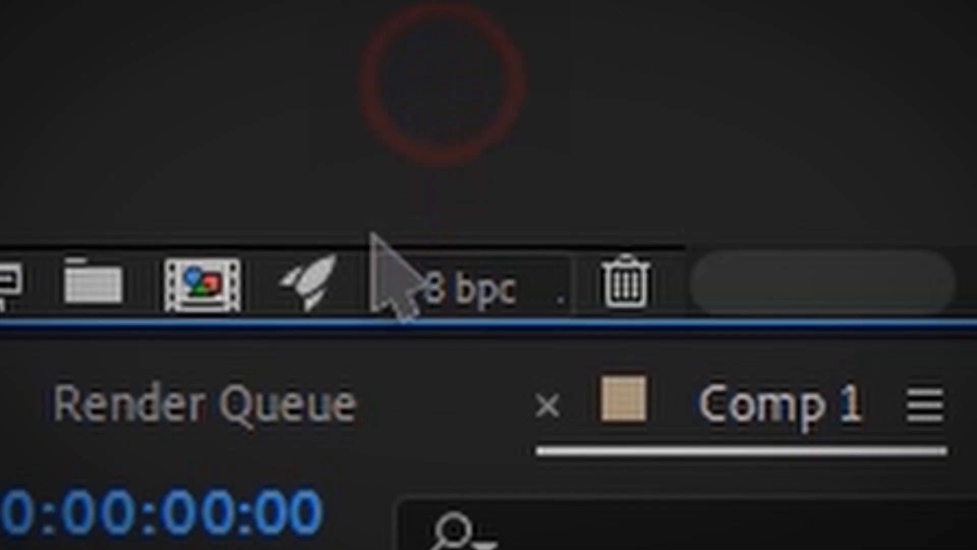
click(36, 322)
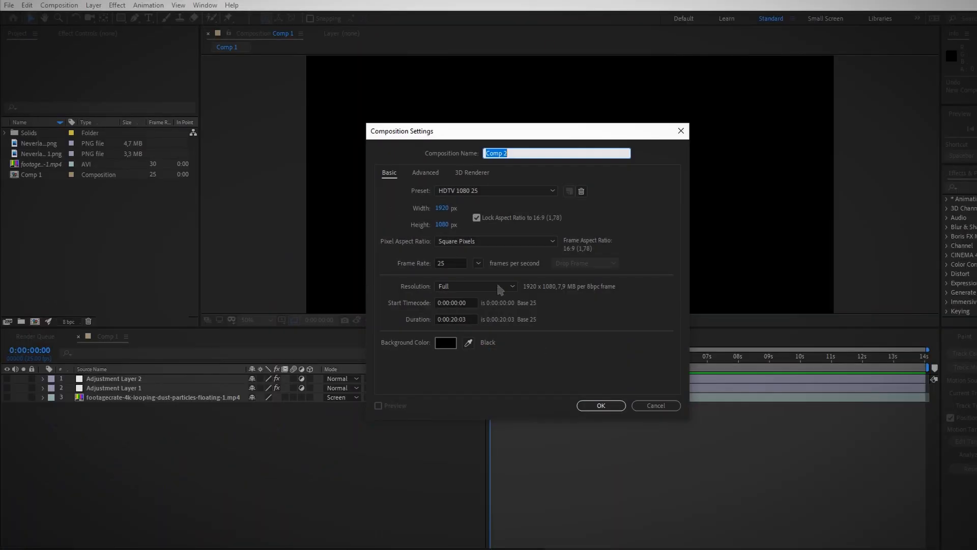
click(600, 406)
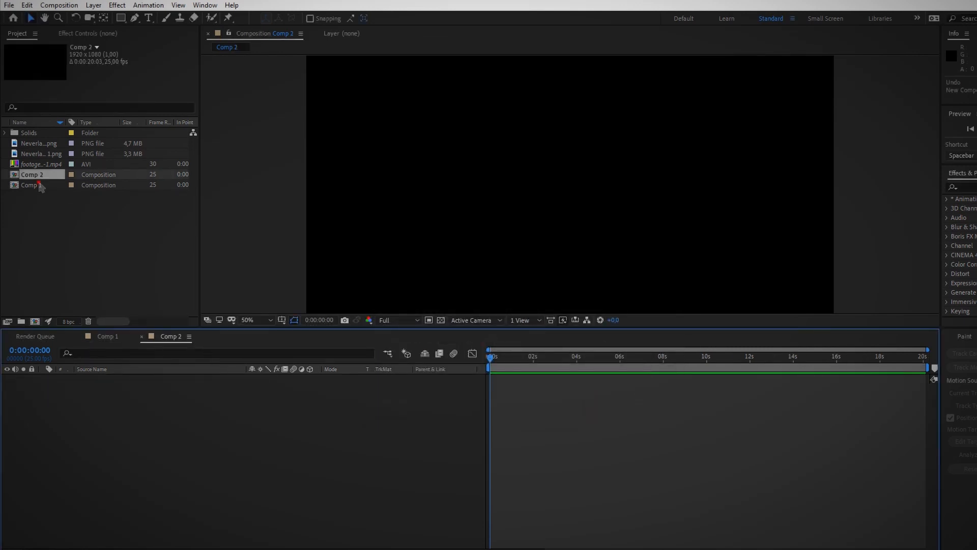
Add Neverland 2.png to the new composition as a layer and fit it to the composition size.
drag(41, 143, 50, 232)
drag(69, 402, 71, 387)
scroll(565, 204, down, 2)
right_click(564, 222)
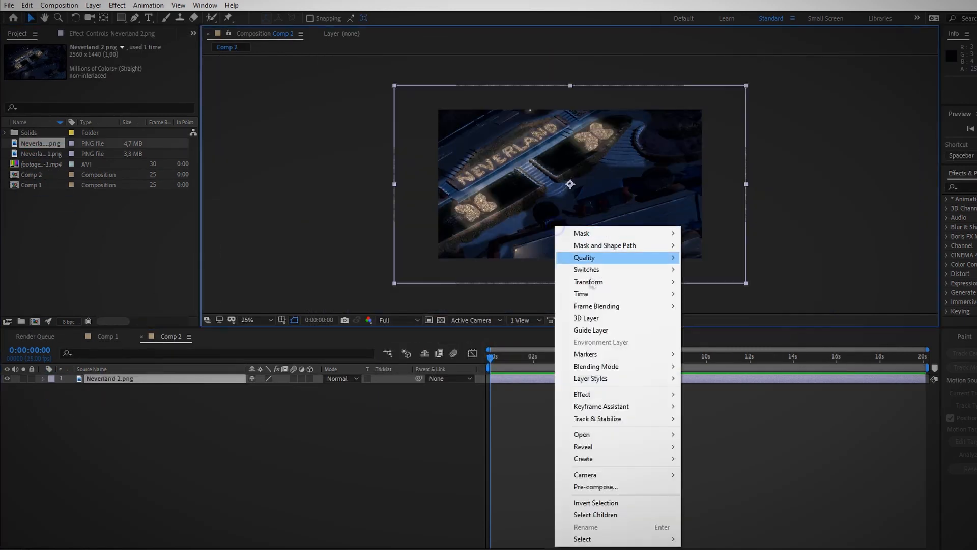
mouse_move(591, 282)
click(714, 426)
scroll(640, 184, up, 3)
click(259, 320)
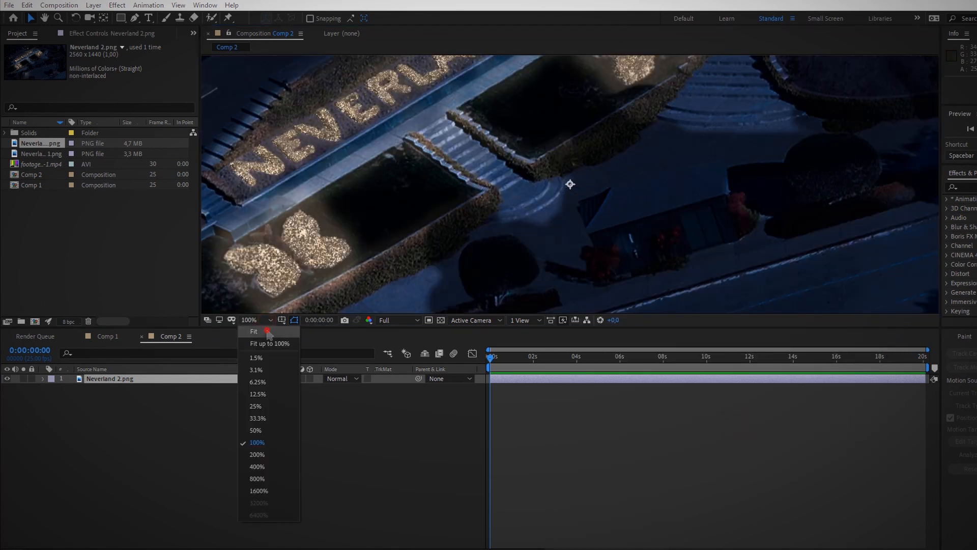
Add Neverland 2 1.png to the composition above the Neverland 2.png layer and fit it to the composition size.
click(268, 331)
drag(518, 333, 517, 327)
click(40, 154)
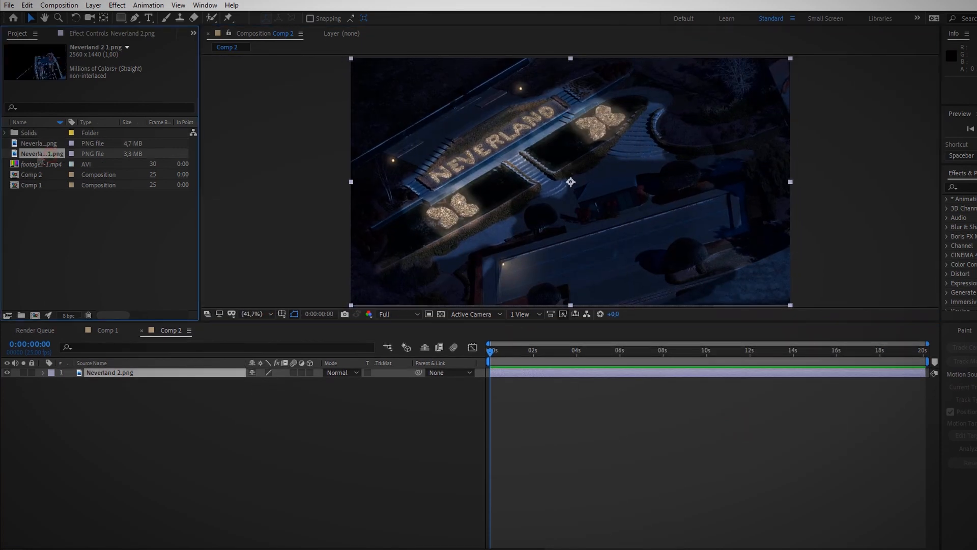
drag(100, 368, 101, 369)
right_click(630, 217)
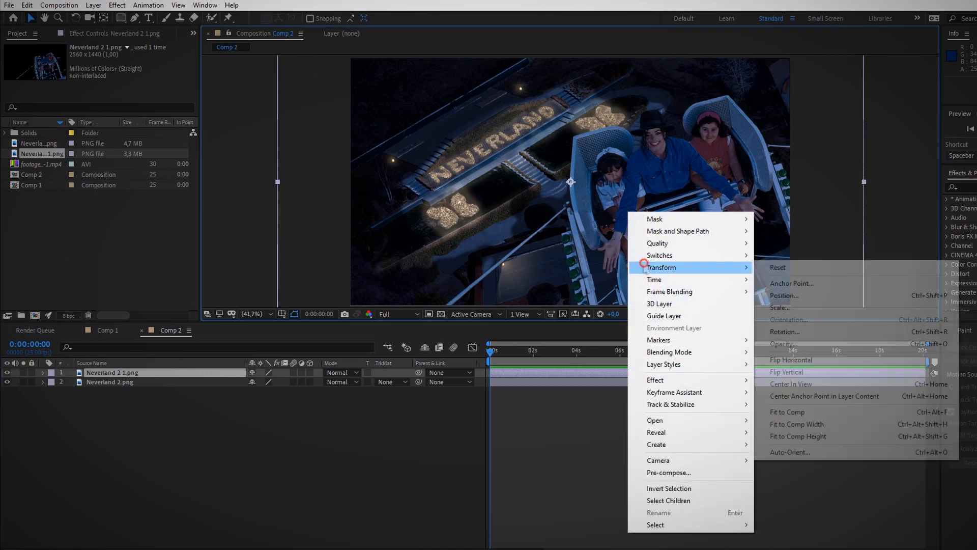
click(855, 408)
key(period)
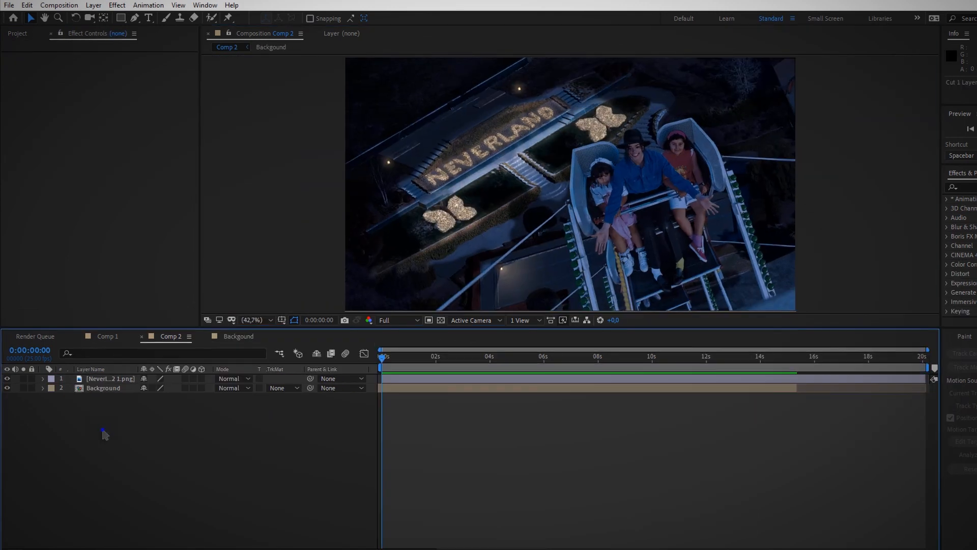
Create an adjustment layer on top of the layer stack and search the effects for "glow".
right_click(103, 431)
mouse_move(153, 437)
click(283, 525)
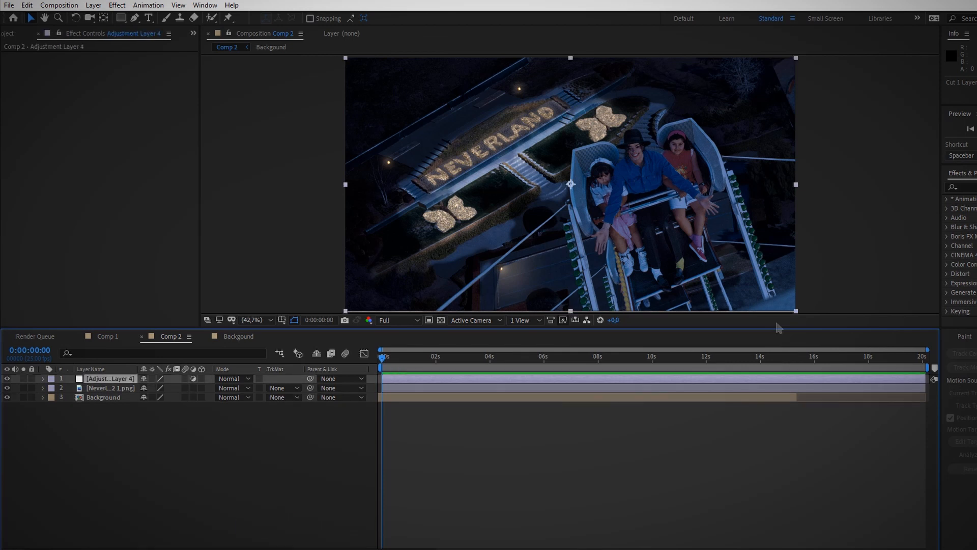
text(glow)
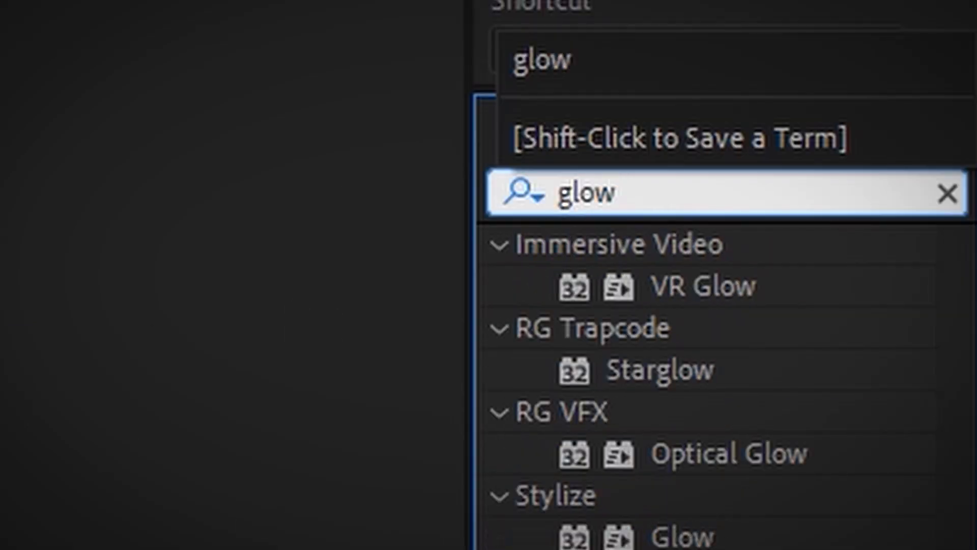
click(976, 246)
drag(742, 455, 693, 461)
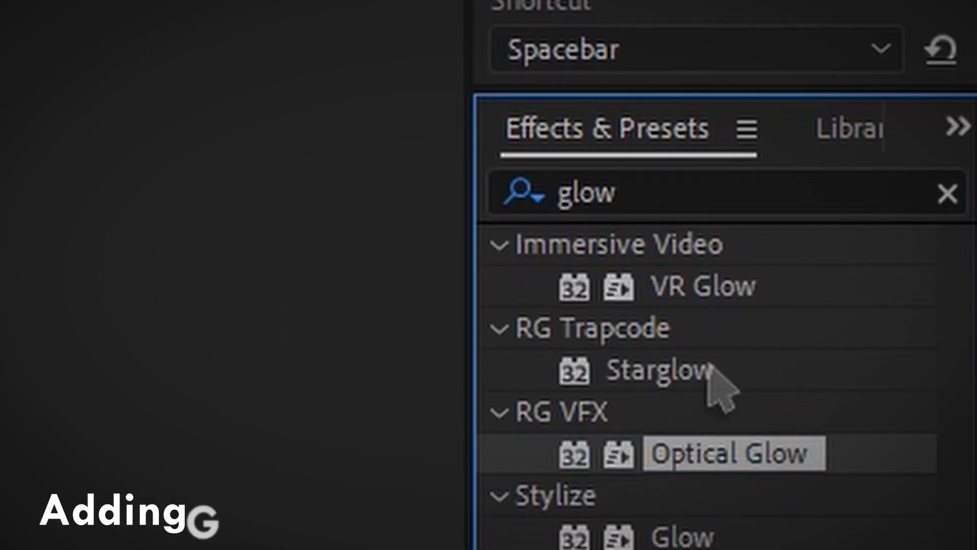
Try the Stylize Glow effect on the adjustment layer with a glow radius of 62, and delete the effect again.
click(709, 370)
drag(689, 535, 477, 234)
scroll(478, 234, up, 3)
drag(324, 227, 616, 157)
scroll(616, 158, down, 1)
drag(115, 84, 147, 84)
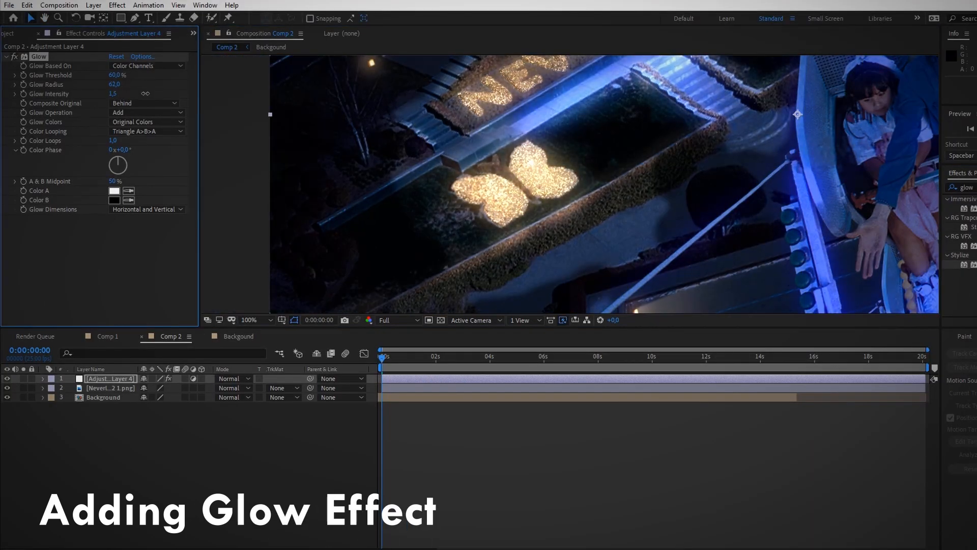
scroll(513, 165, down, 3)
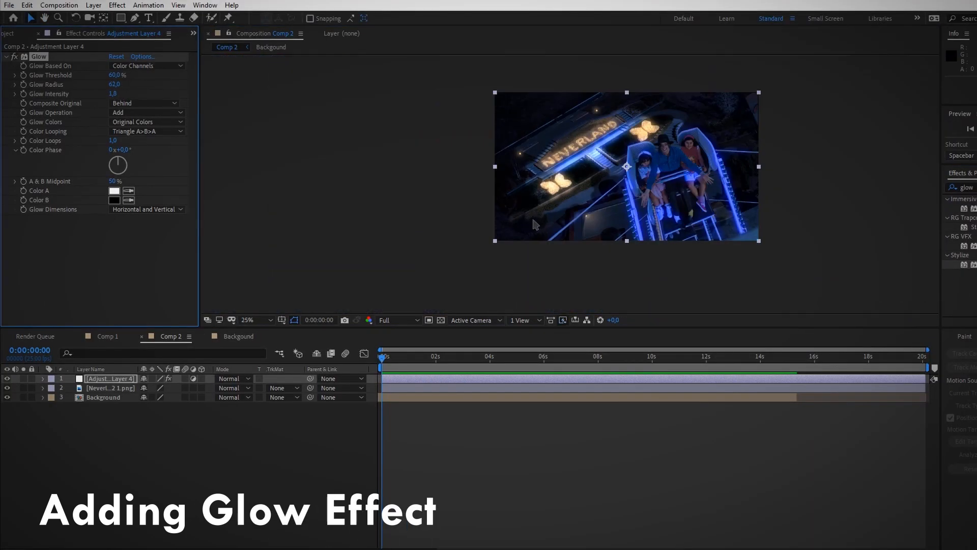
scroll(513, 165, up, 3)
drag(504, 189, 513, 166)
click(38, 57)
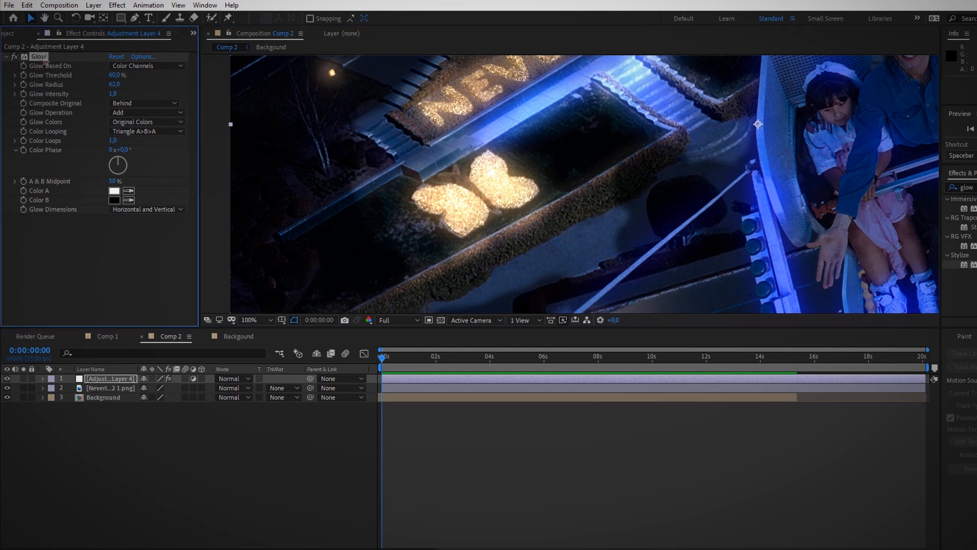
key(Delete)
Apply Optical Glow to the adjustment layer, with Glow Only at 0% and Highlights Only at 76%.
drag(831, 312, 831, 305)
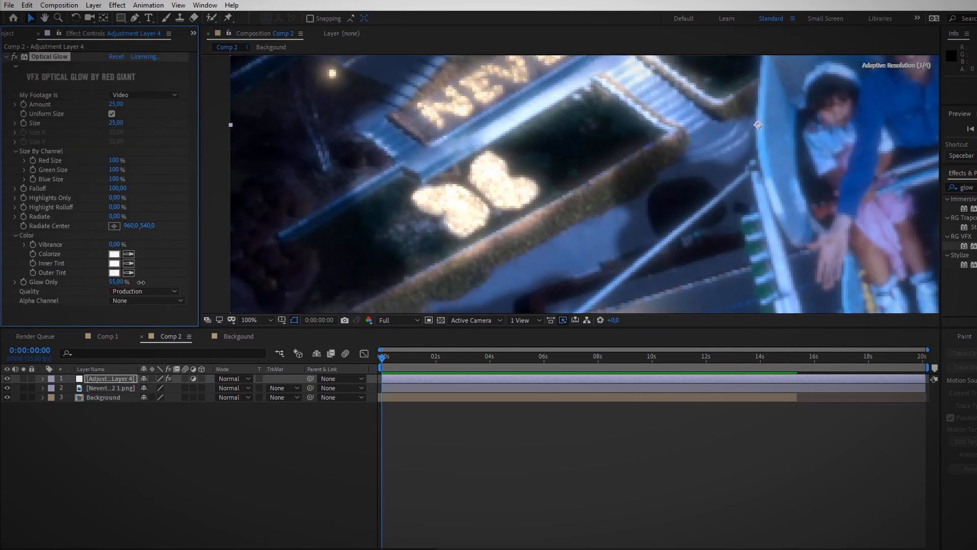
drag(141, 282, 91, 285)
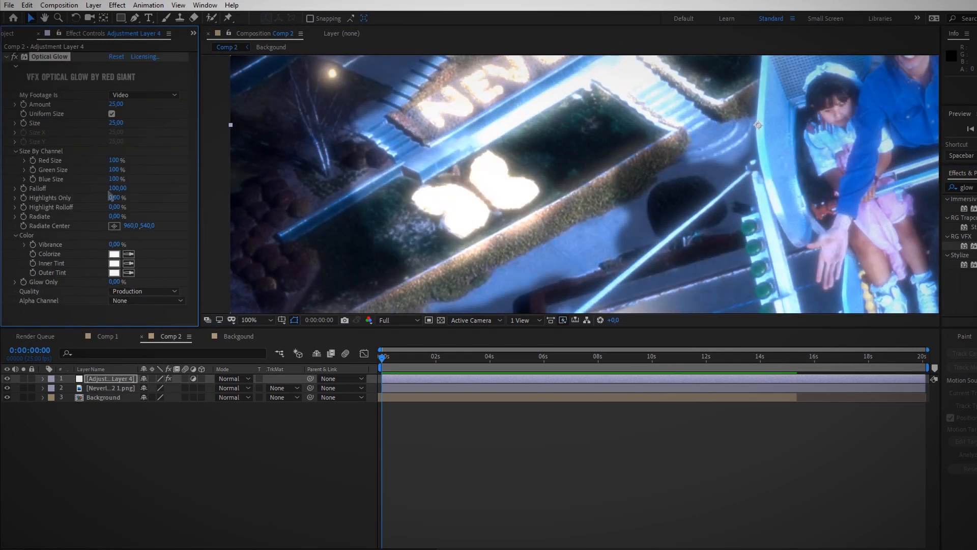
drag(110, 197, 155, 192)
scroll(657, 204, down, 2)
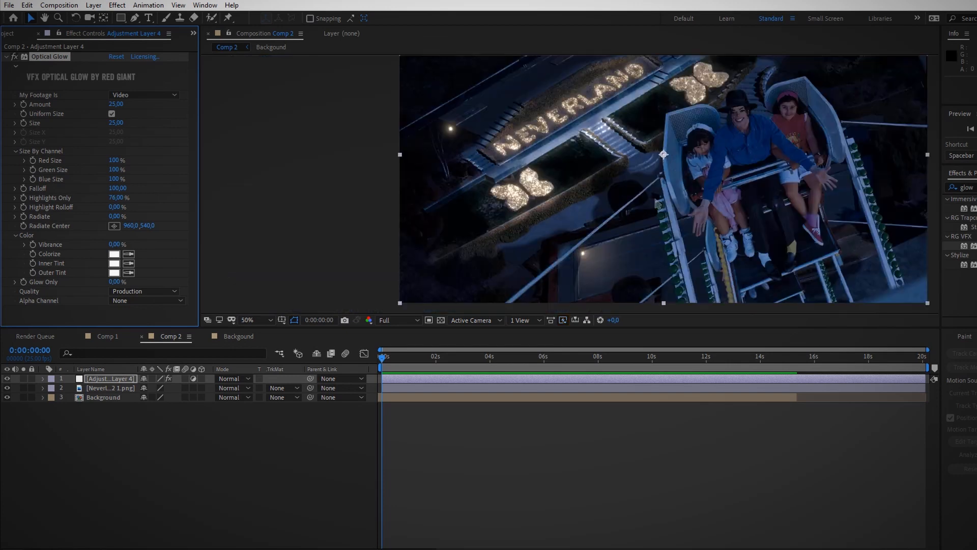
scroll(657, 204, up, 2)
Set the Optical Glow size to 114 and amount to 46, and compare the image with the effect off and on.
mouse_move(117, 123)
mouse_down()
mouse_move(153, 122)
mouse_move(122, 108)
mouse_up()
key(period)
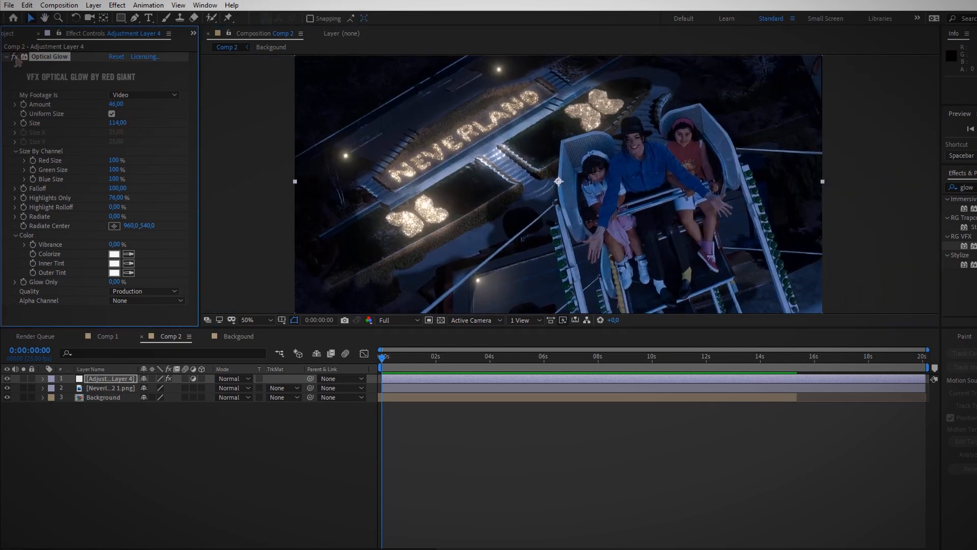
click(14, 57)
mouse_move(496, 251)
mouse_down()
mouse_move(560, 146)
mouse_move(483, 258)
mouse_up()
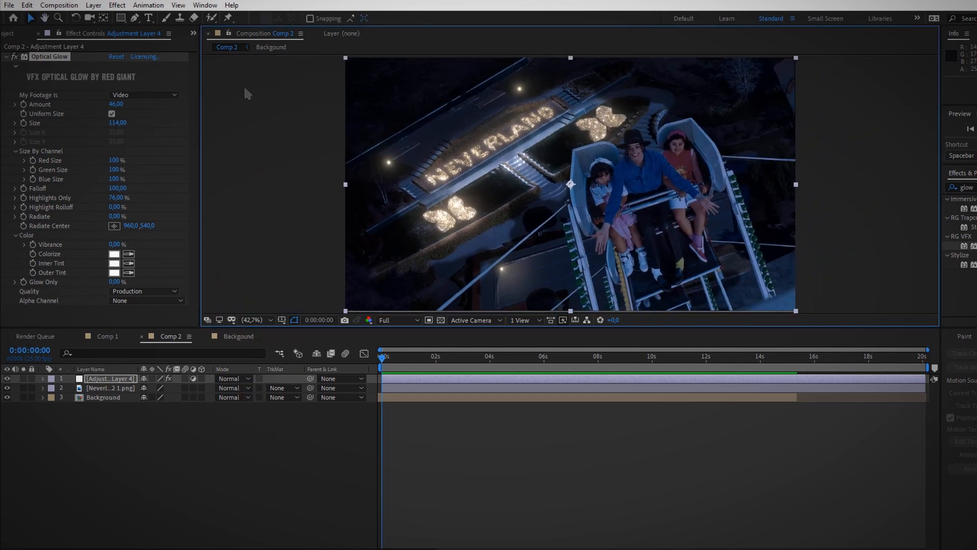
click(14, 57)
Create a second adjustment layer above the glow layer and apply the CC Vignette effect to it.
right_click(40, 430)
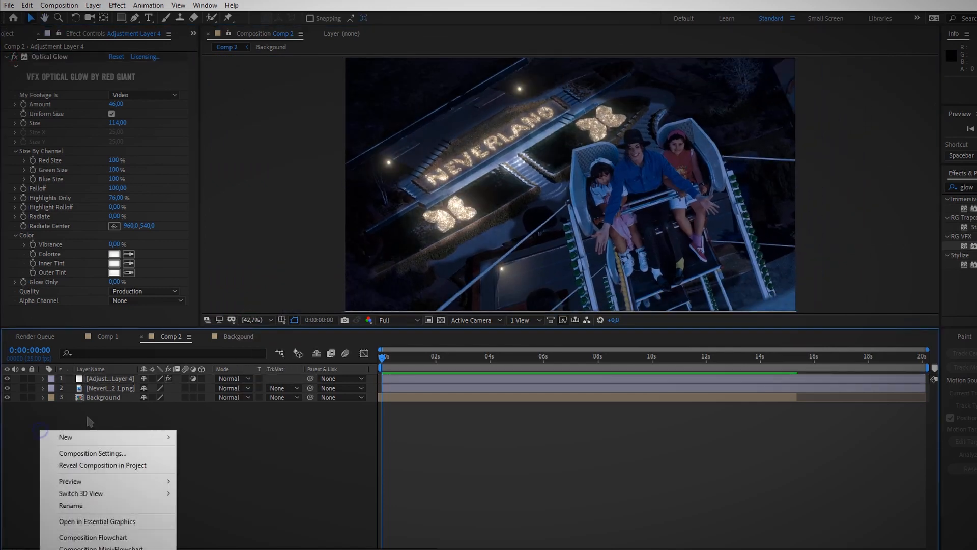
mouse_move(102, 438)
click(223, 527)
drag(973, 188, 915, 182)
text(vig)
double_click(969, 228)
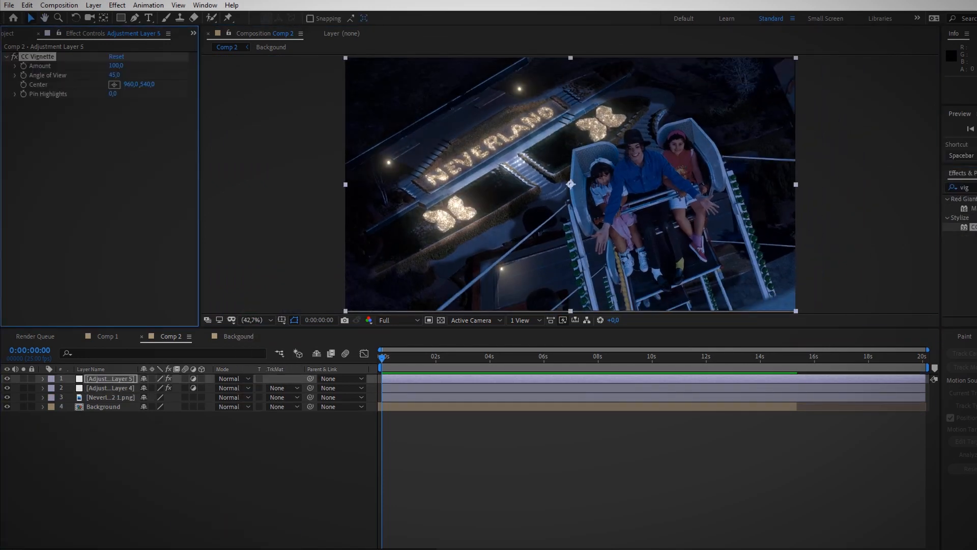
Set the CC Vignette's Pin Highlights to 100 and fine-tune its Amount and Angle of View.
drag(115, 75, 107, 110)
drag(113, 94, 395, 128)
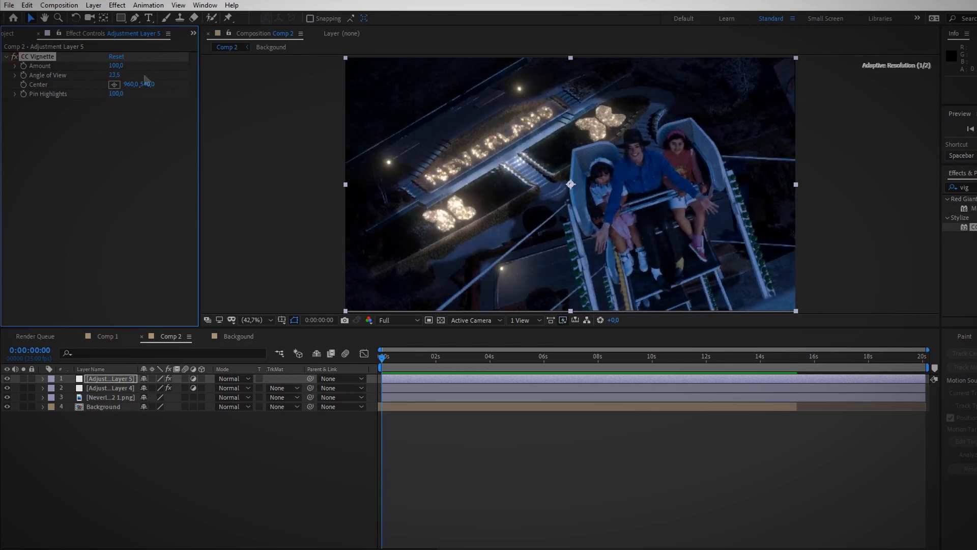
drag(114, 74, 47, 71)
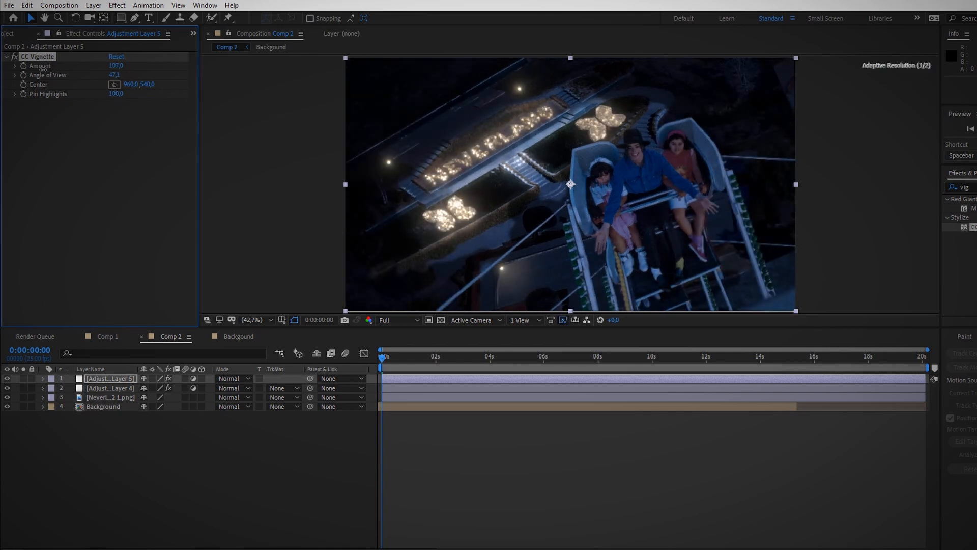
drag(169, 81, 46, 76)
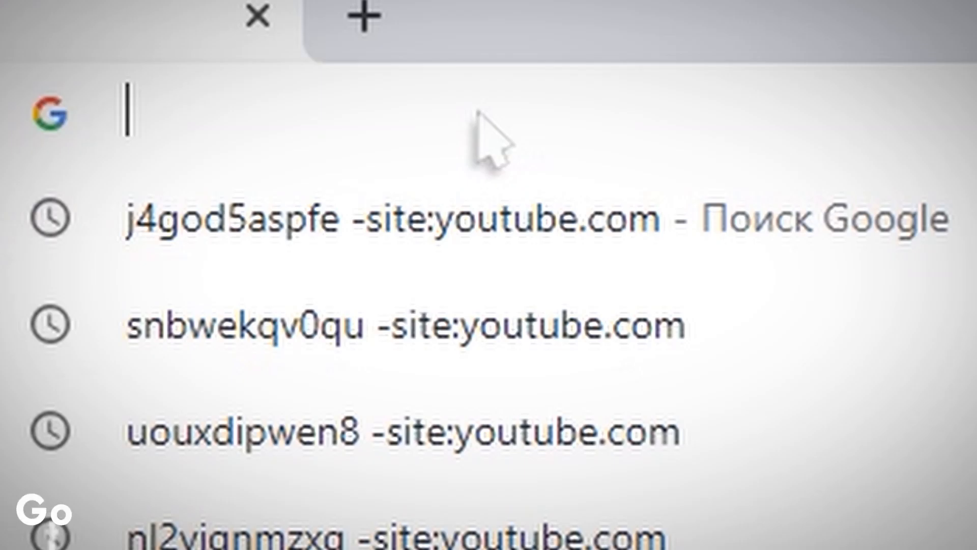
Switch to the browser, open productioncrate.com and go to its VFX & Motion Elements section.
text(productioncrate.com)
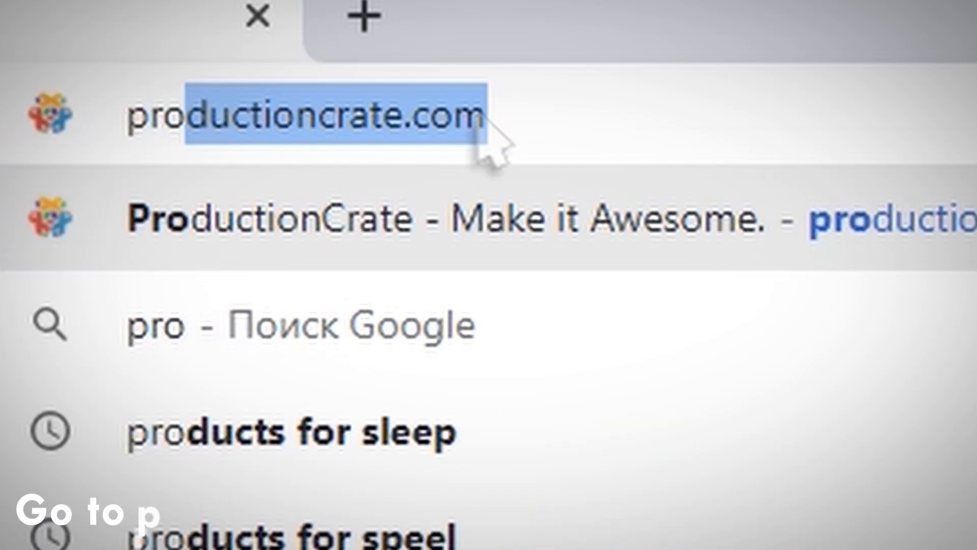
key(Return)
scroll(529, 287, down, 10)
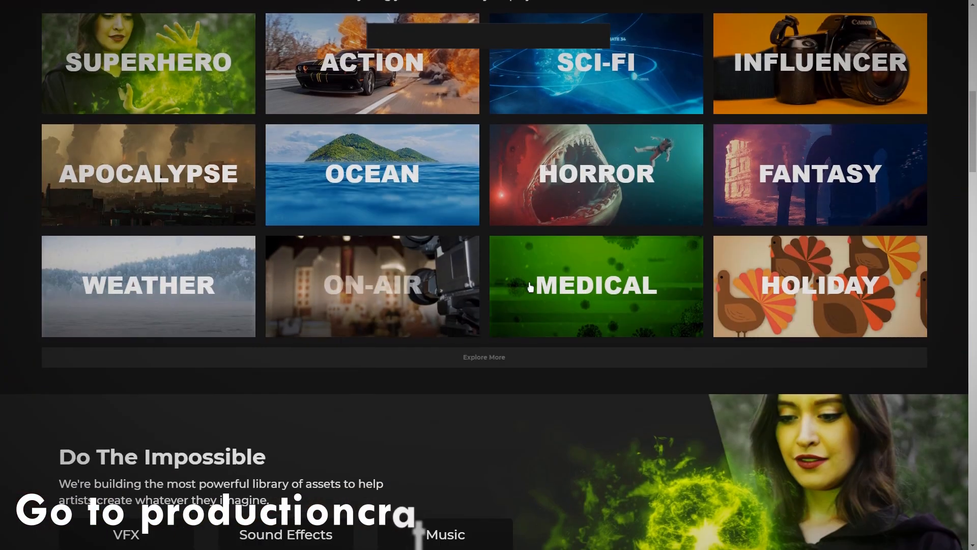
scroll(531, 287, down, 5)
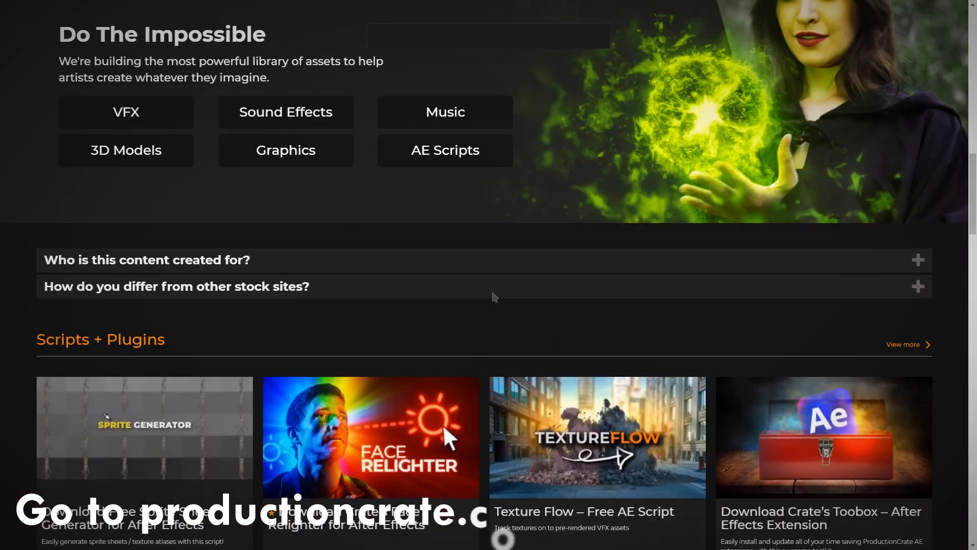
scroll(531, 287, up, 15)
click(405, 54)
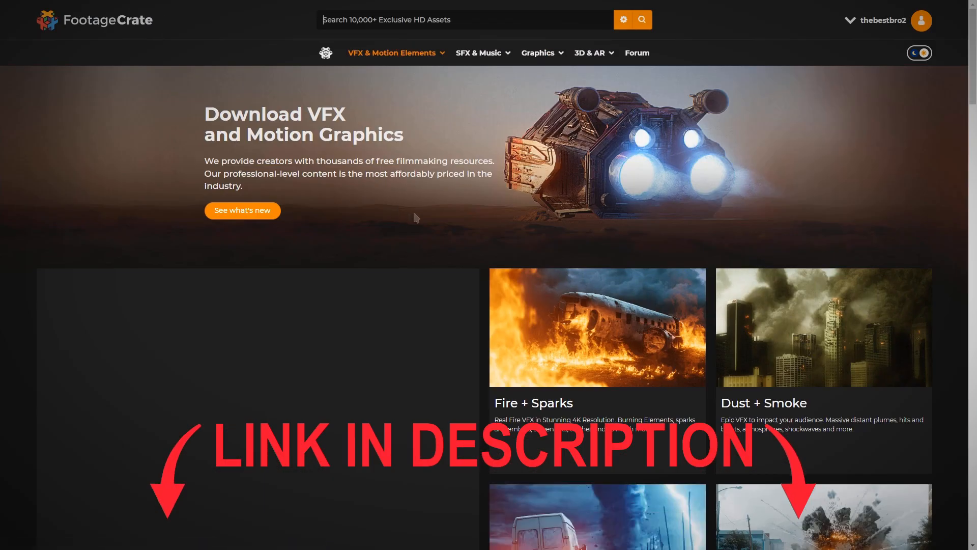
Search FootageCrate for "particles".
scroll(677, 239, down, 4)
scroll(552, 458, up, 4)
click(386, 23)
text(particles)
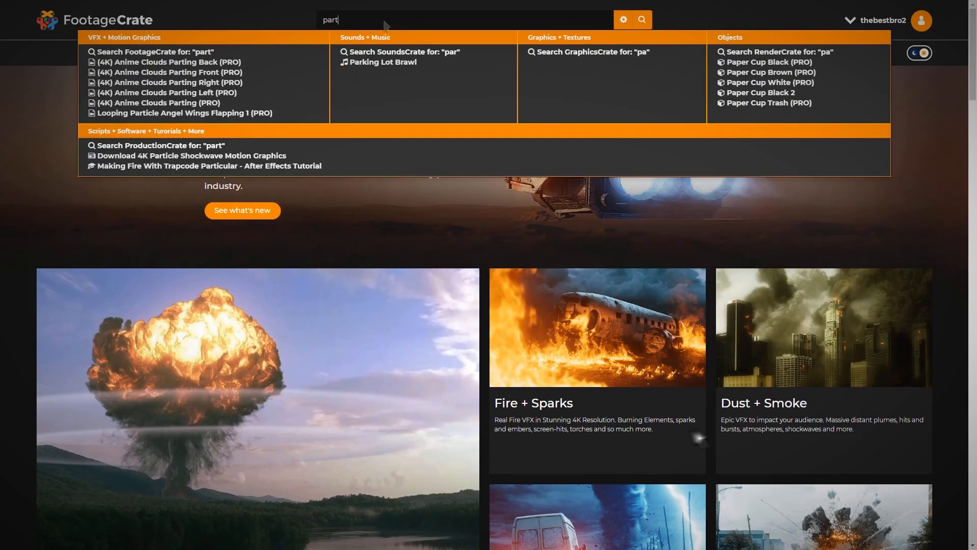
key(Return)
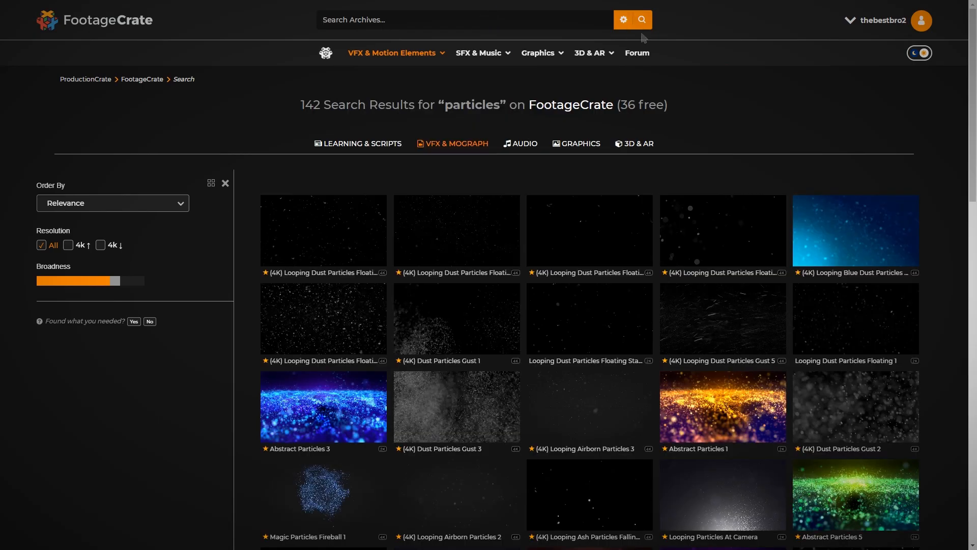
Preview the 4K Looping Dust Particles Floating clips among the first search results.
scroll(338, 208, down, 1)
scroll(323, 216, up, 1)
scroll(321, 147, down, 2)
click(321, 147)
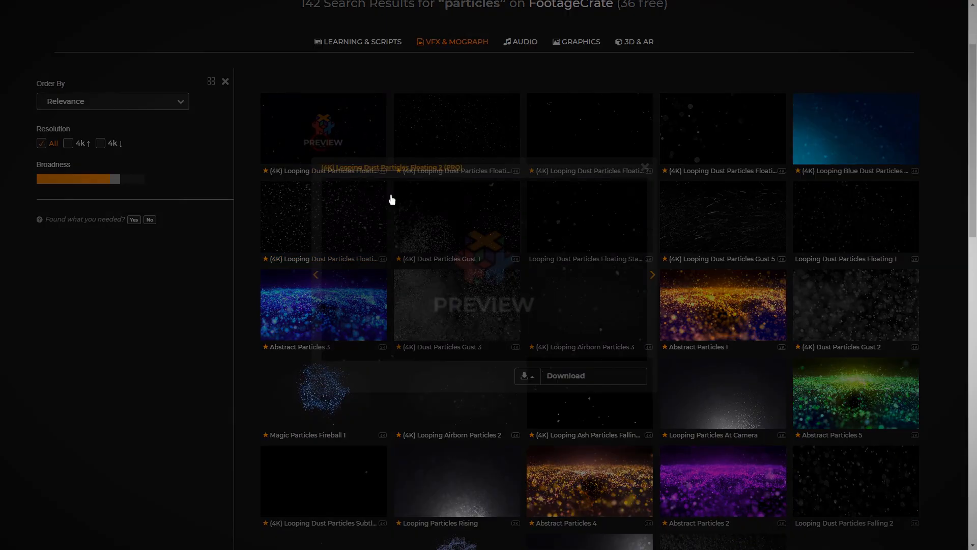
click(737, 332)
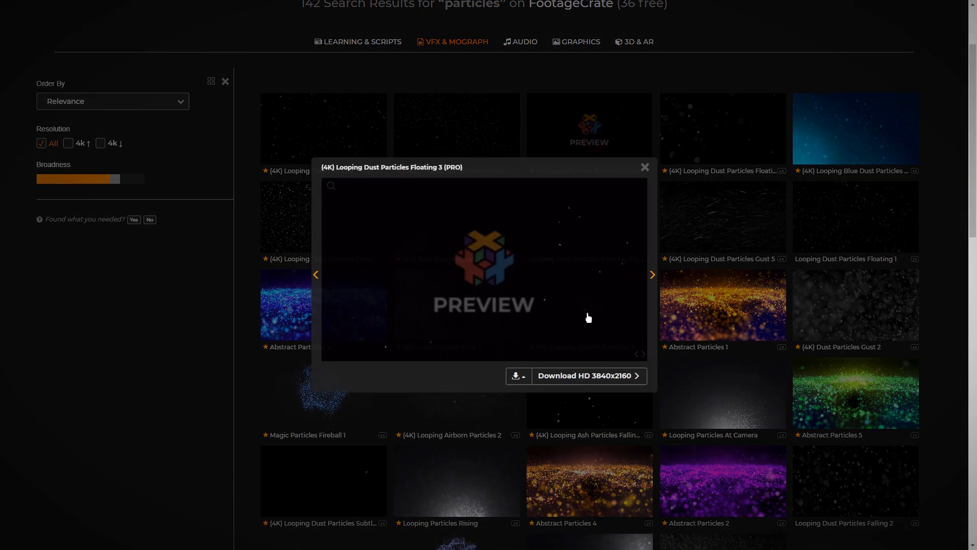
click(480, 139)
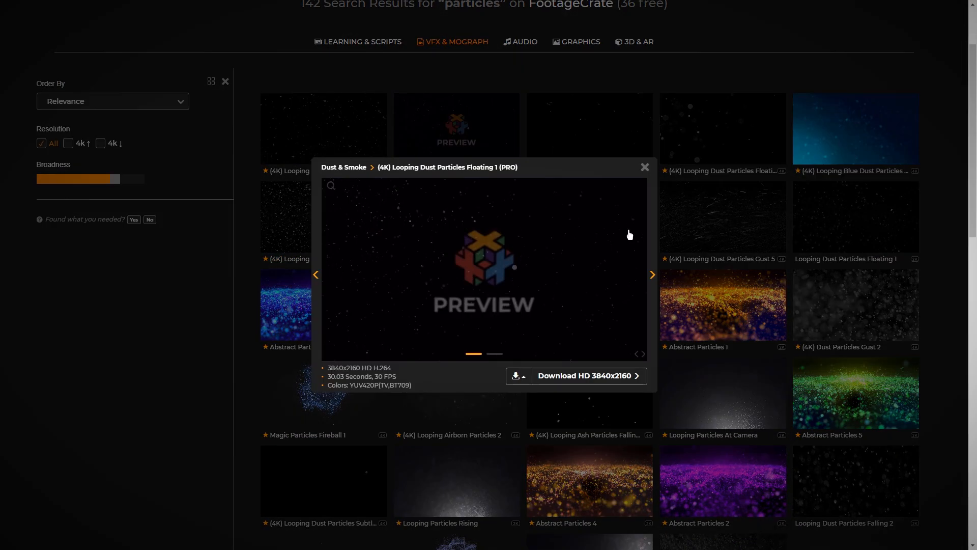
click(671, 228)
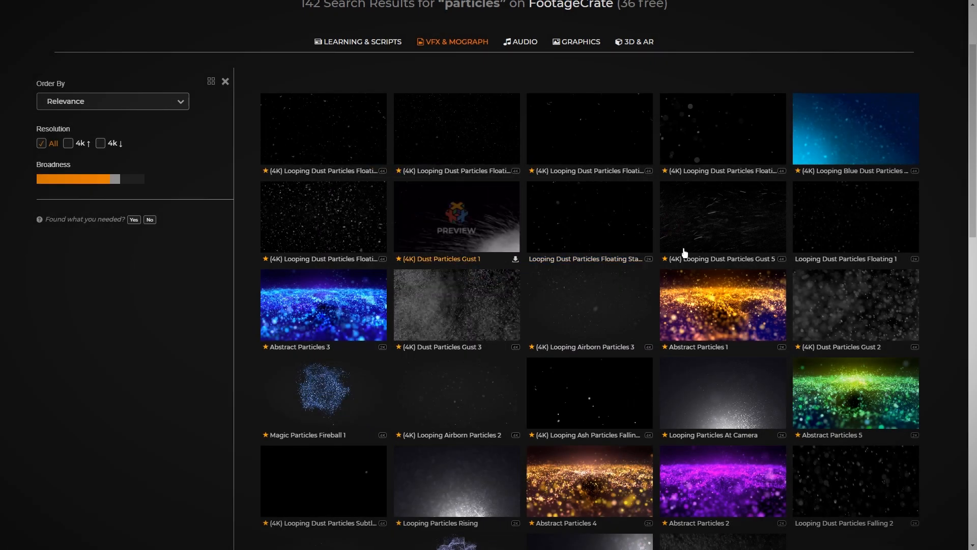
Look through the further particle results and preview the Looping Fireflies In Air 1 clip.
scroll(814, 236, down, 15)
scroll(524, 304, down, 4)
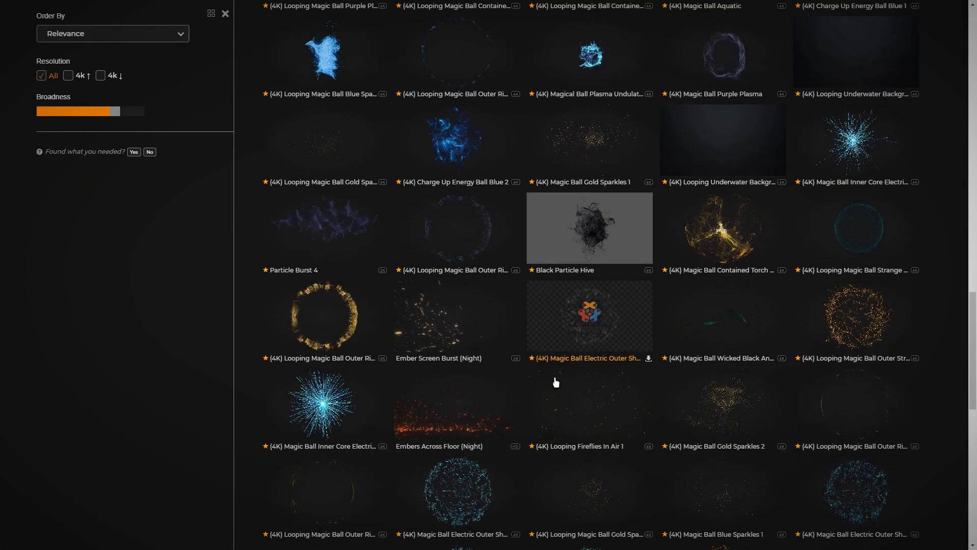
click(560, 387)
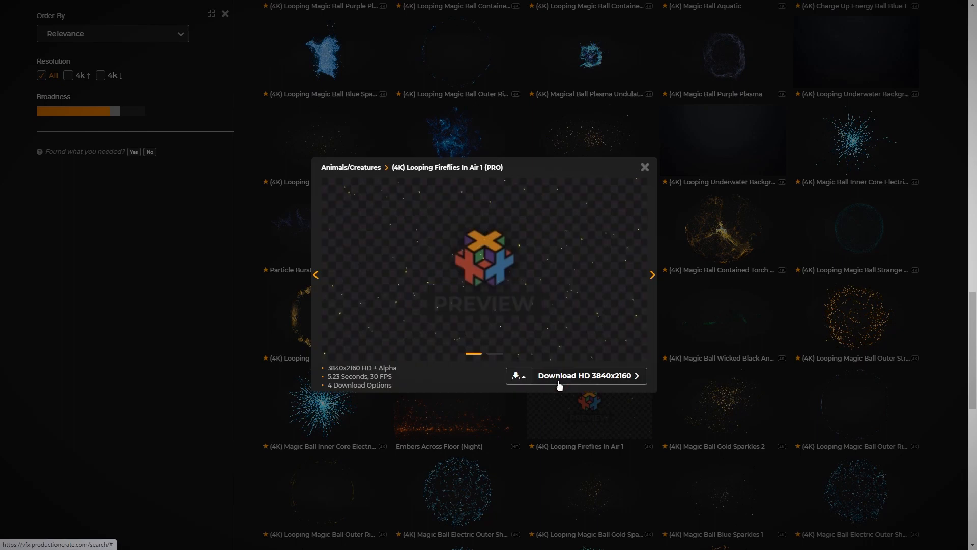
click(681, 195)
scroll(563, 386, down, 10)
scroll(489, 334, up, 16)
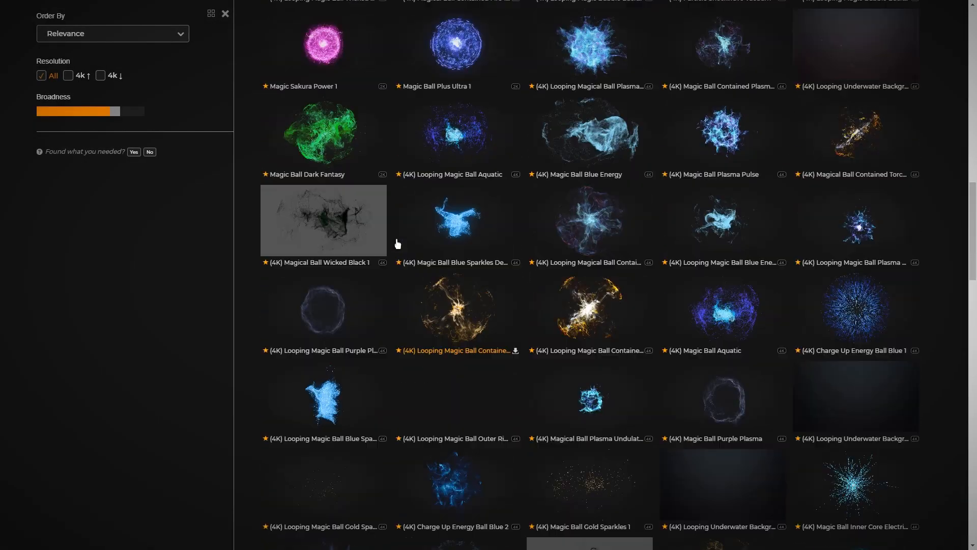
Return to the first particle results and preview the Looping Dust Particles clips there again.
scroll(398, 244, up, 10)
click(341, 209)
click(658, 321)
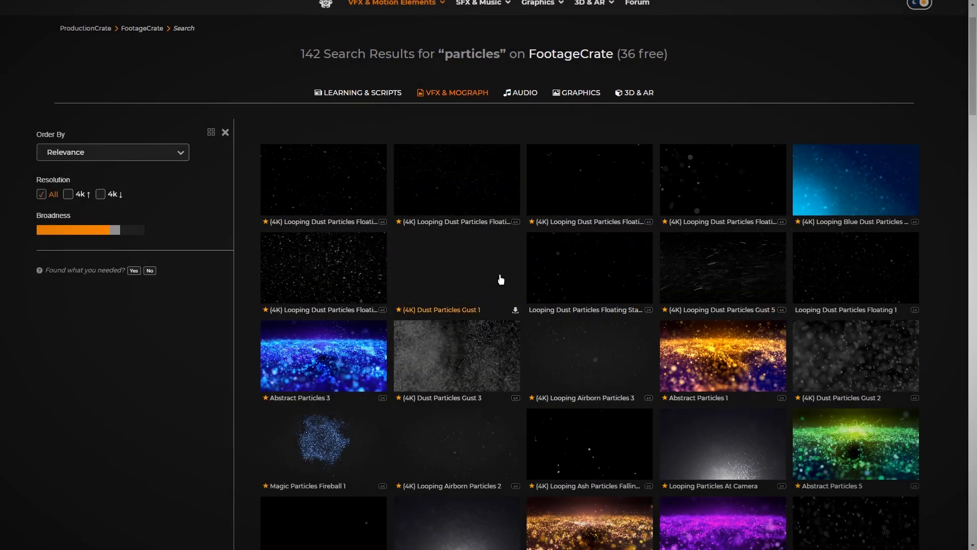
click(487, 202)
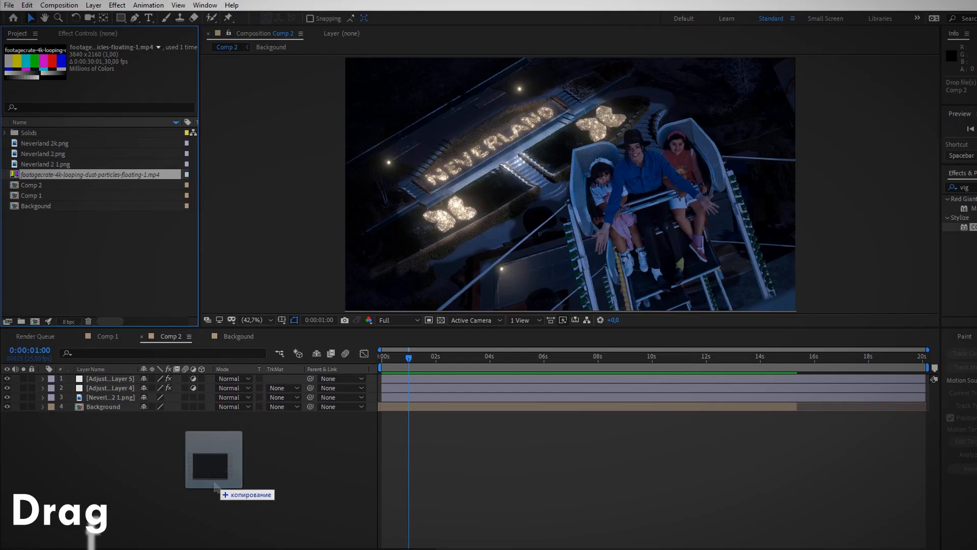
Switch to After Effects, add footagecrate-4k-looping-dust-particles-floating-2.mp4 to Comp 2 and fit it to the composition size.
drag(207, 458, 214, 484)
right_click(448, 213)
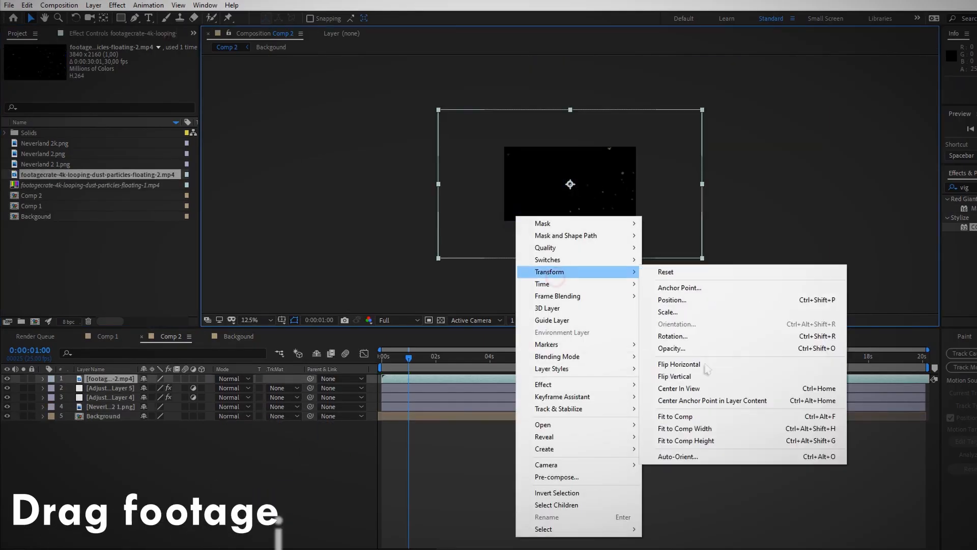
click(698, 415)
drag(423, 363, 458, 365)
Set the dust particles layer's blending mode to Screen and move it directly above the Background layer.
click(241, 379)
click(255, 207)
drag(110, 379, 108, 413)
click(253, 320)
Play the composition from the start at Third resolution to check the floating dust particles.
key(space)
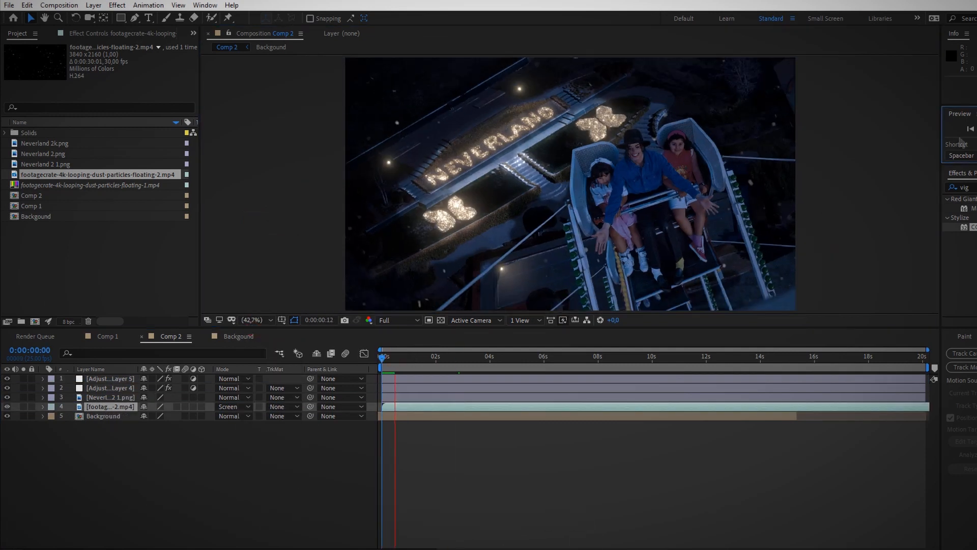
key(space)
click(27, 5)
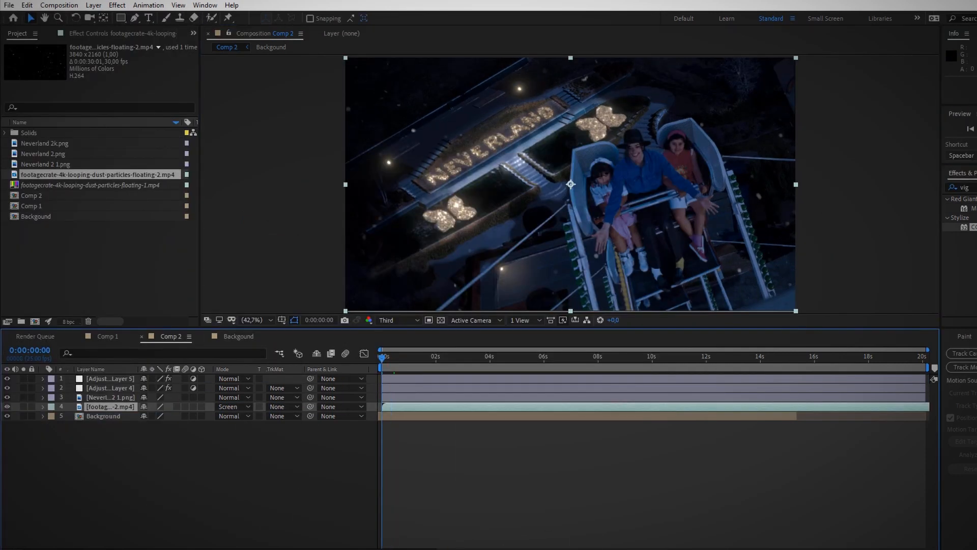
key(space)
Adjust the opacity of the dust particles layer.
click(41, 433)
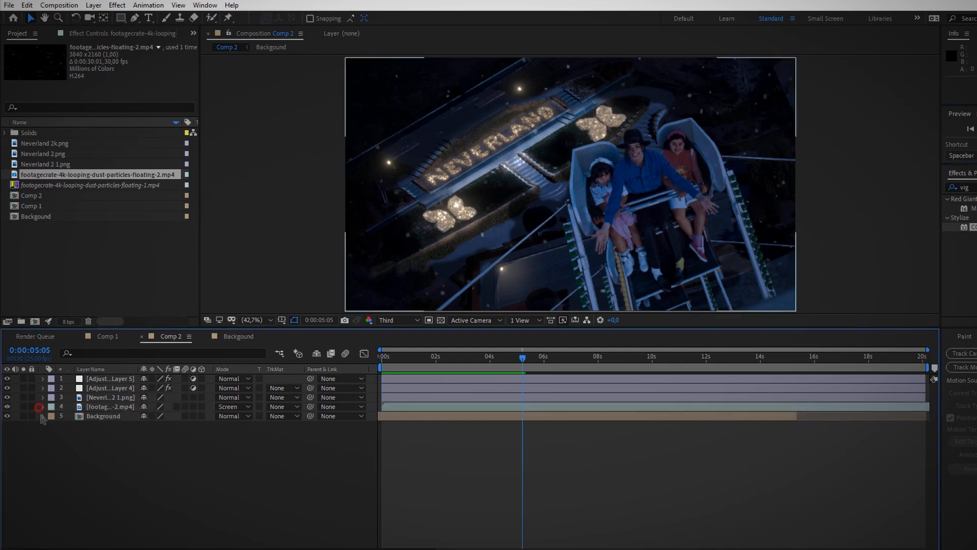
click(104, 406)
key(t)
drag(144, 416, 231, 446)
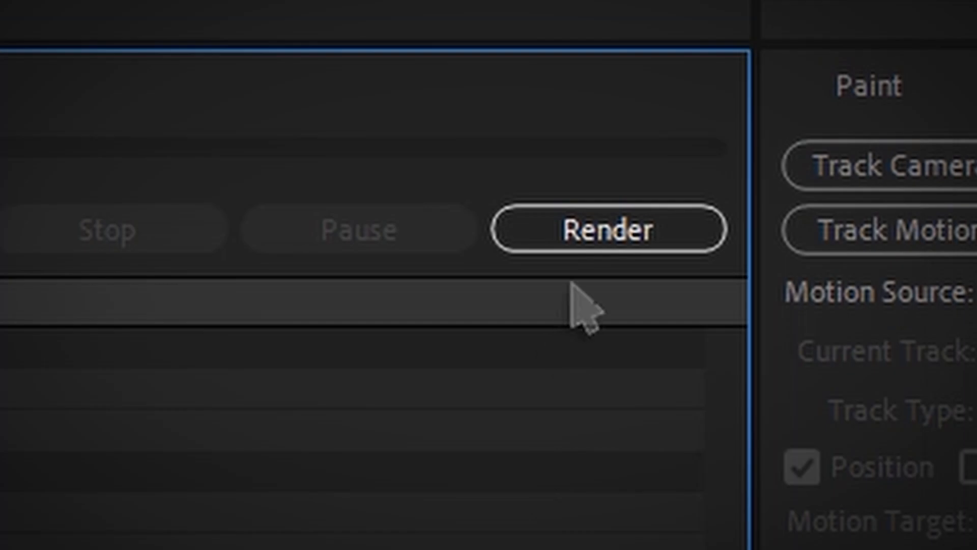
Start rendering the finished composition from the render queue.
click(594, 244)
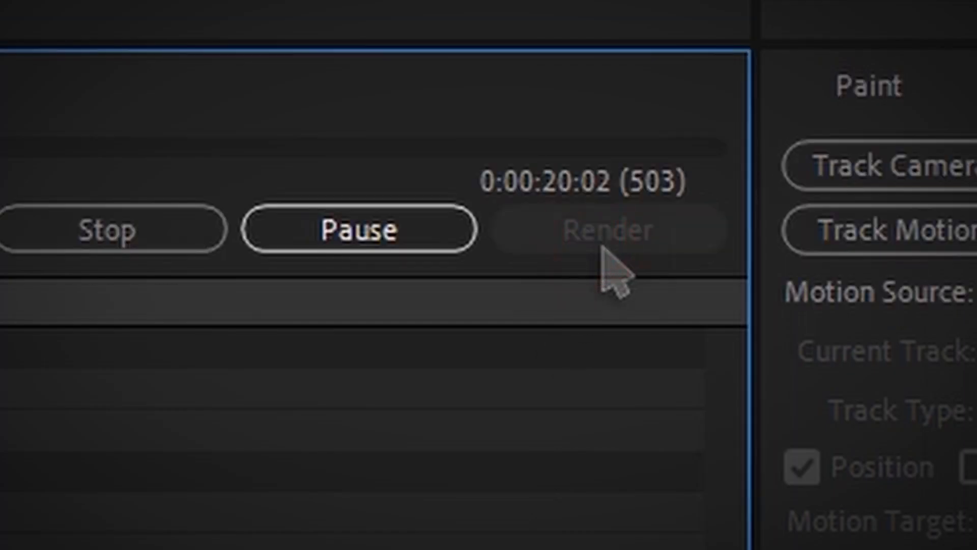